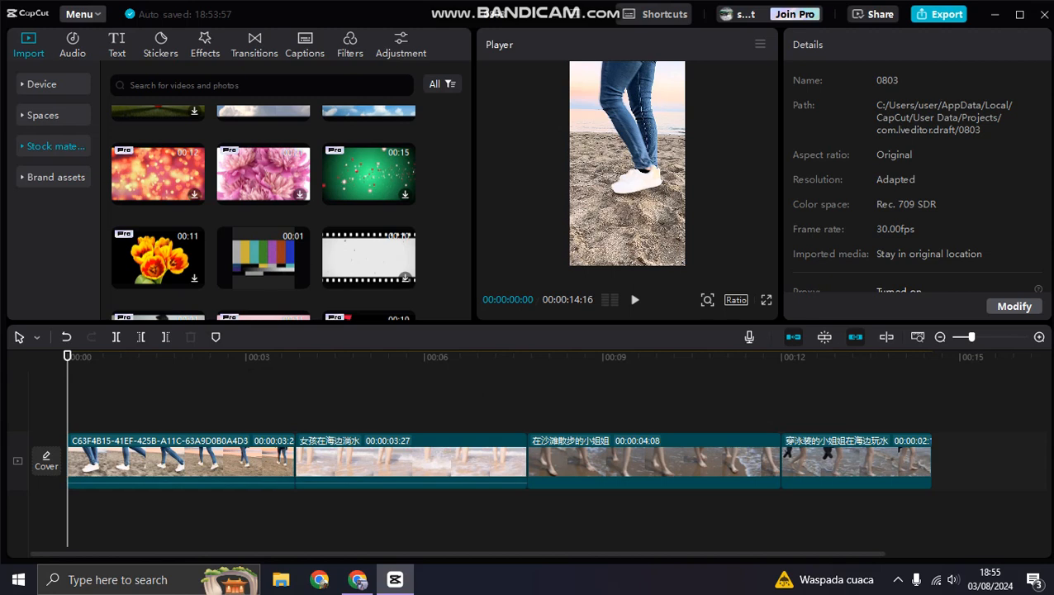
# - Search the music library for "walking sound effect"
pyautogui.click(72, 45)
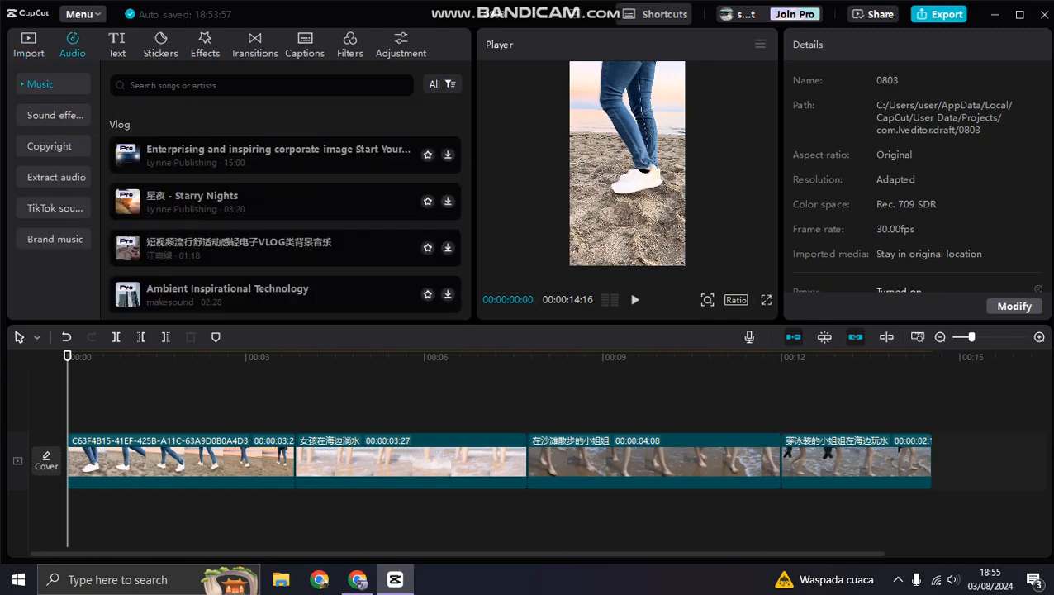
pyautogui.scroll(-1, 285, 217)
pyautogui.scroll(1, 285, 217)
pyautogui.click(219, 85)
pyautogui.write('walk')
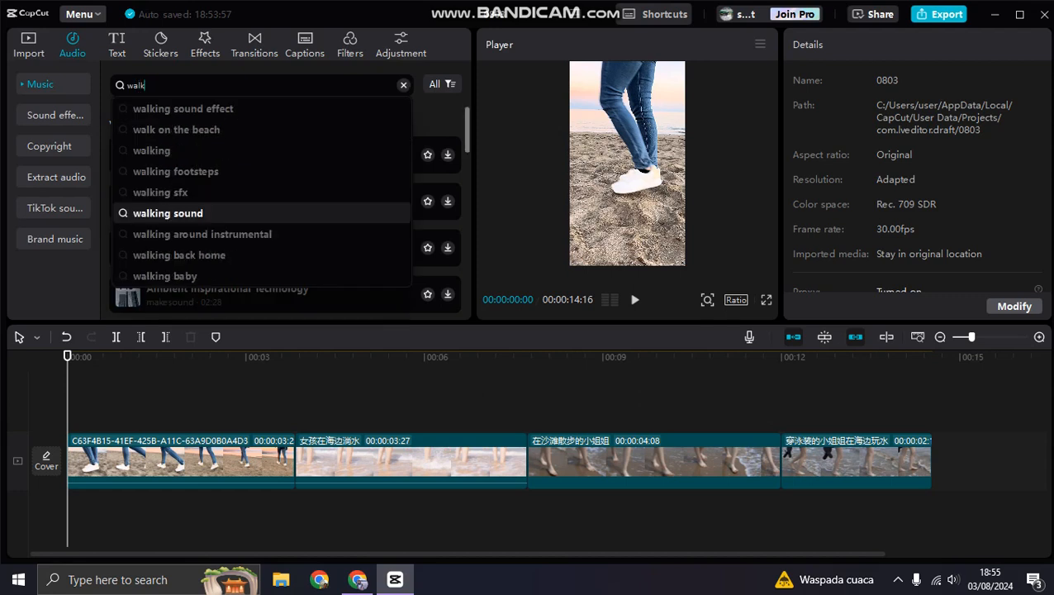
pyautogui.click(184, 109)
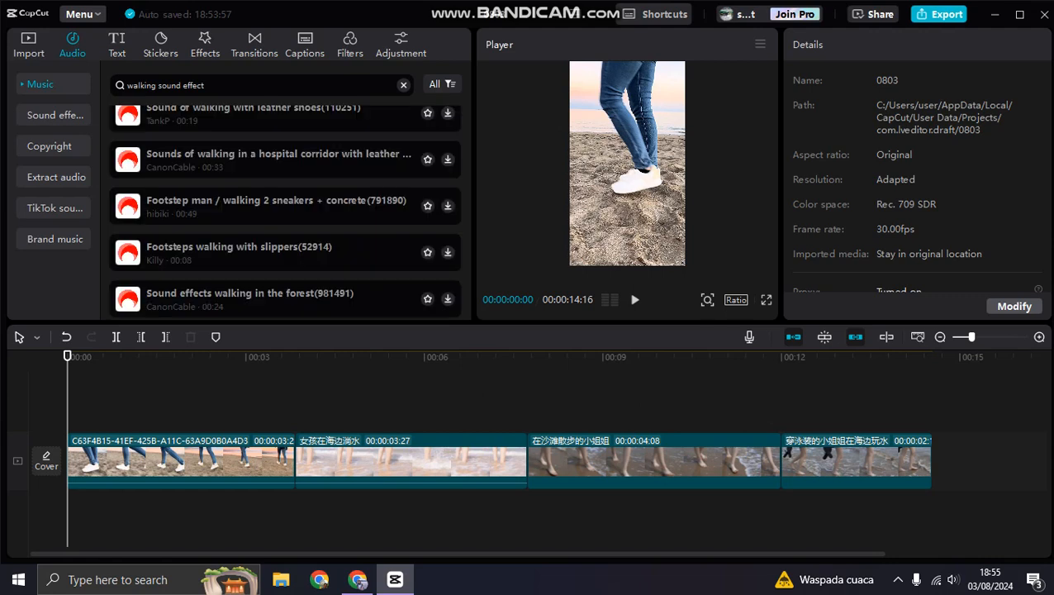
# - Preview "Sound of walking with leather shoes(110251)" and add it to the timeline at the start of the video
pyautogui.scroll(1, 289, 212)
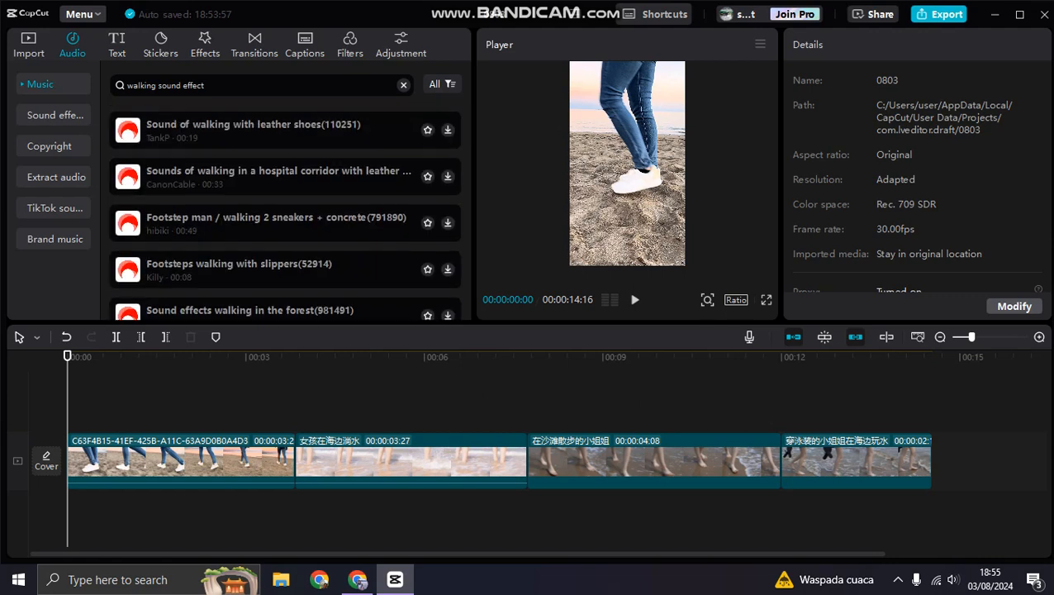
pyautogui.click(248, 130)
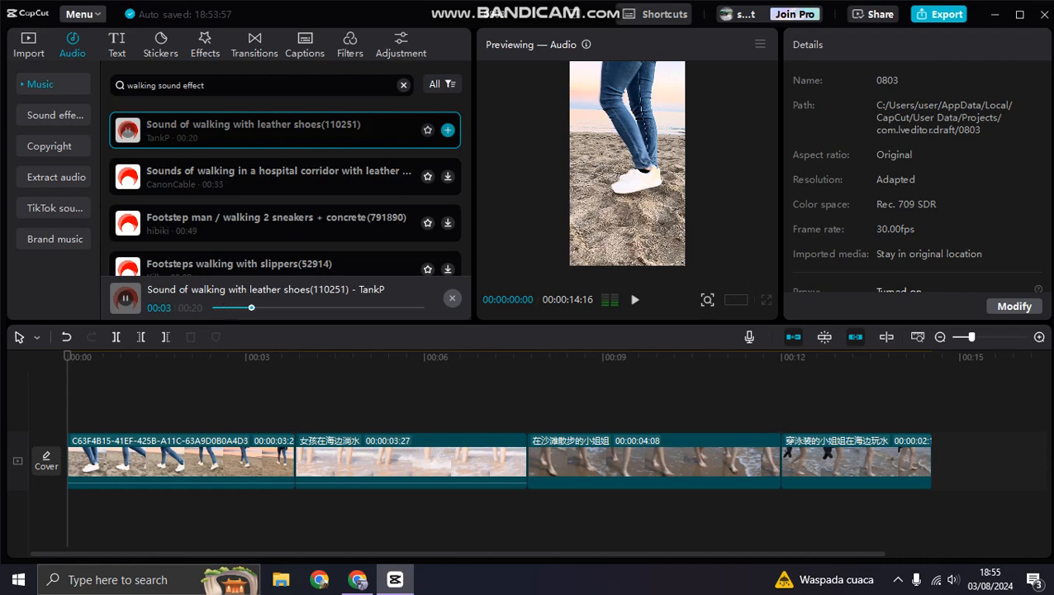
pyautogui.click(447, 130)
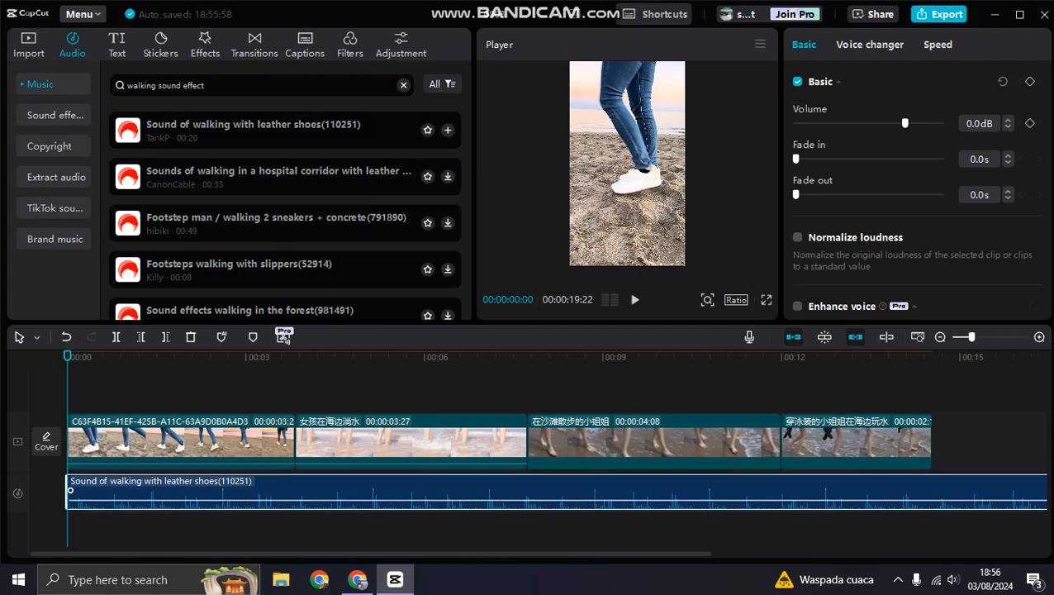
# - Trim the walking sound at 00:00:01:25 and shorten the first video clip to end at the same point
pyautogui.press('space')
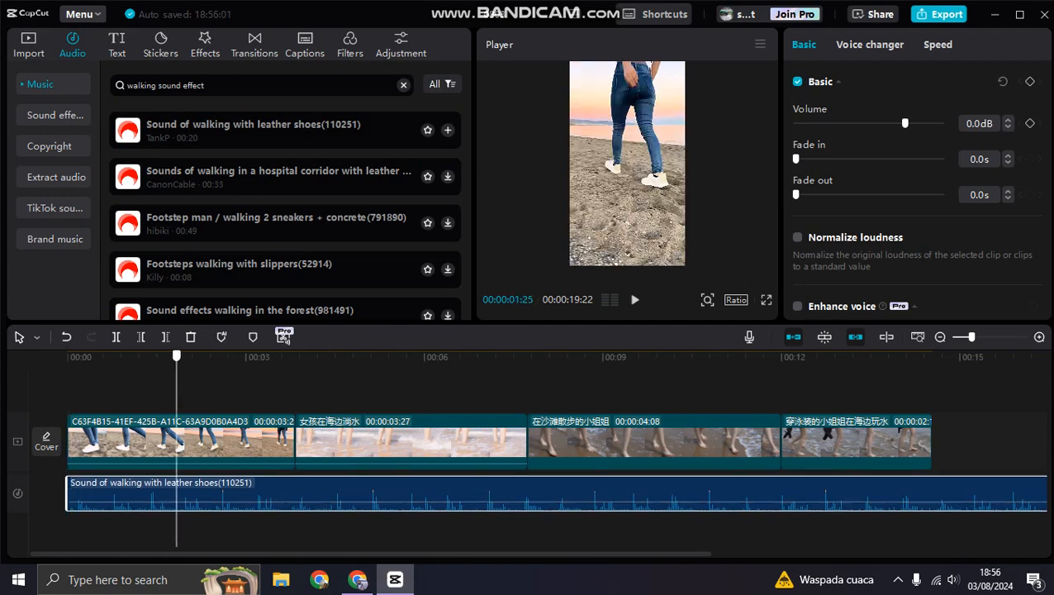
pyautogui.click(165, 337)
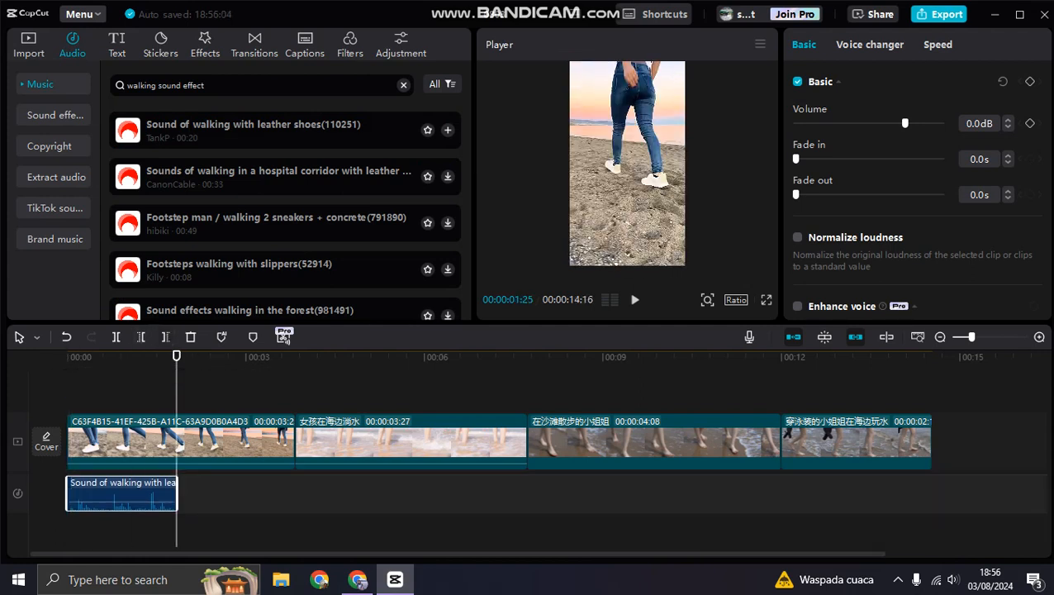
pyautogui.click(165, 438)
pyautogui.moveTo(295, 442); pyautogui.dragTo(178, 442)
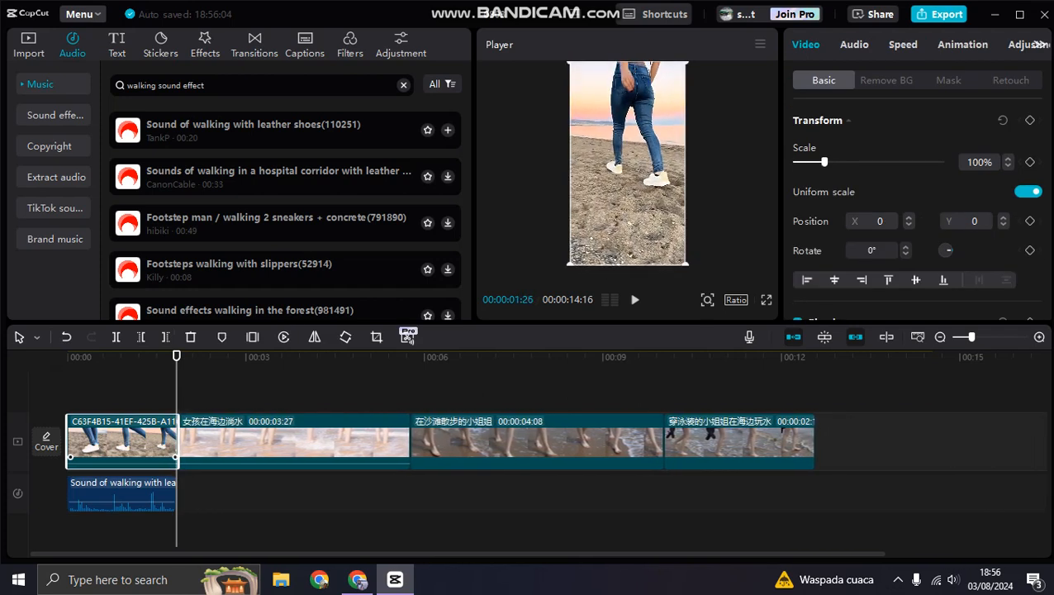
pyautogui.click(228, 499)
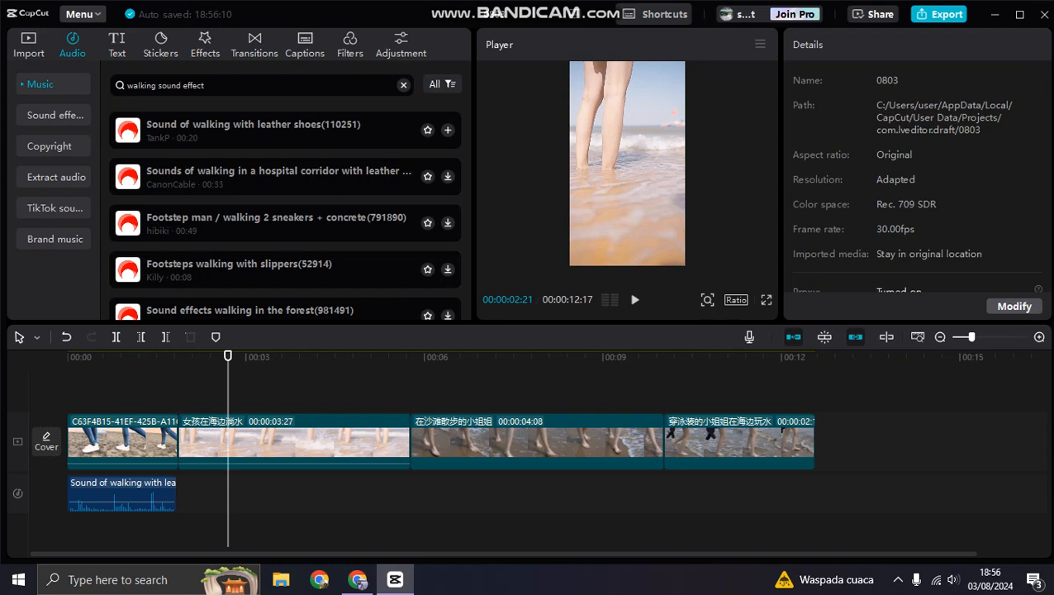
# - Search the music for "dance" and add the 02:22 track "Dance" where the walking sound ends
pyautogui.moveTo(228, 356); pyautogui.dragTo(176, 356)
pyautogui.click(166, 85)
pyautogui.write('dance')
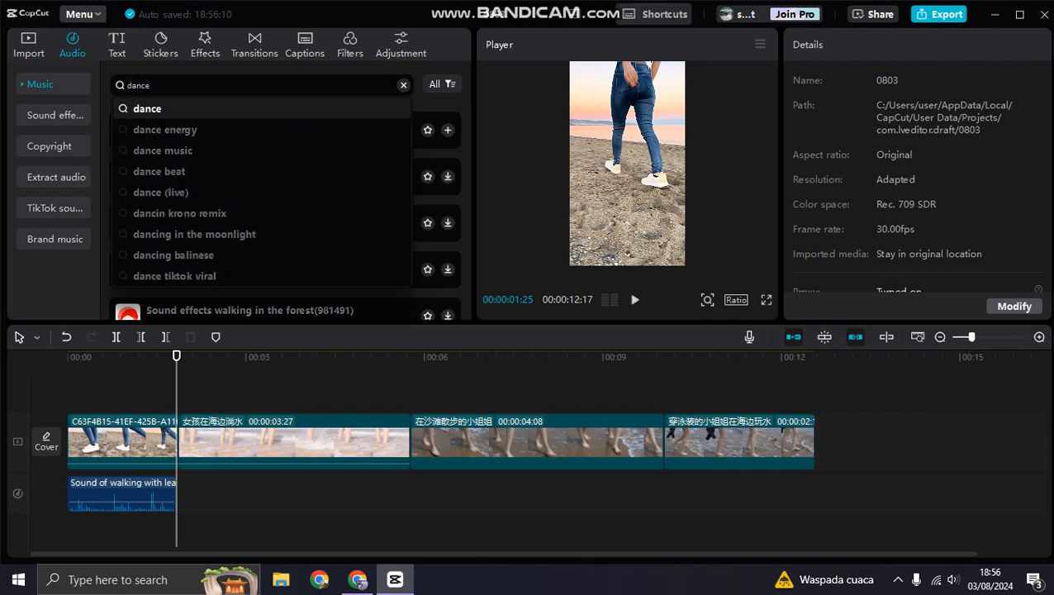
pyautogui.press('Return')
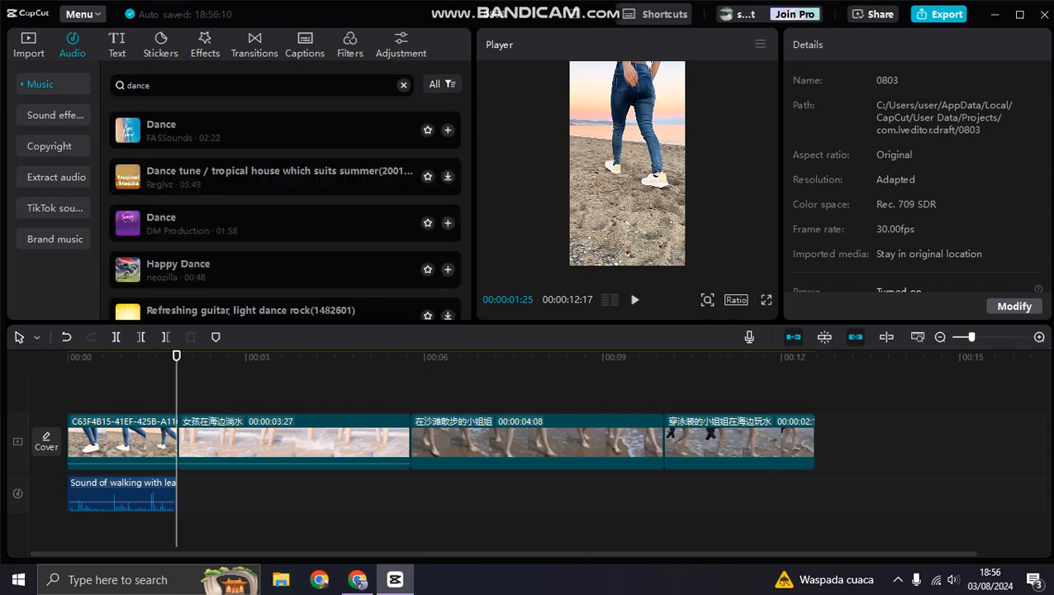
pyautogui.click(447, 130)
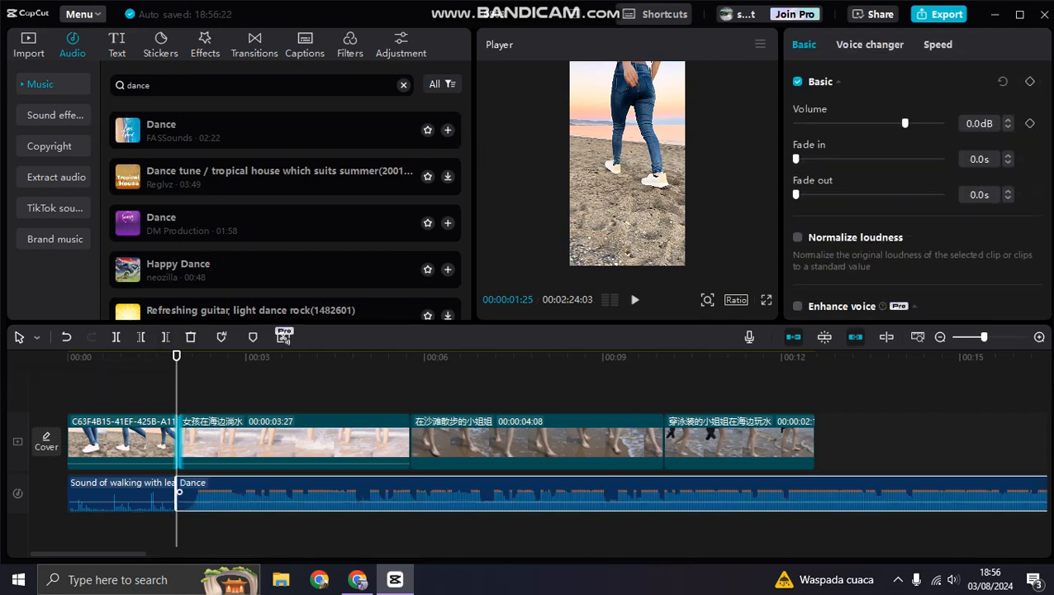
# - Trim the Dance track to the end of the last video clip and generate its beat markers with Beats 2
pyautogui.moveTo(176, 356); pyautogui.dragTo(815, 356)
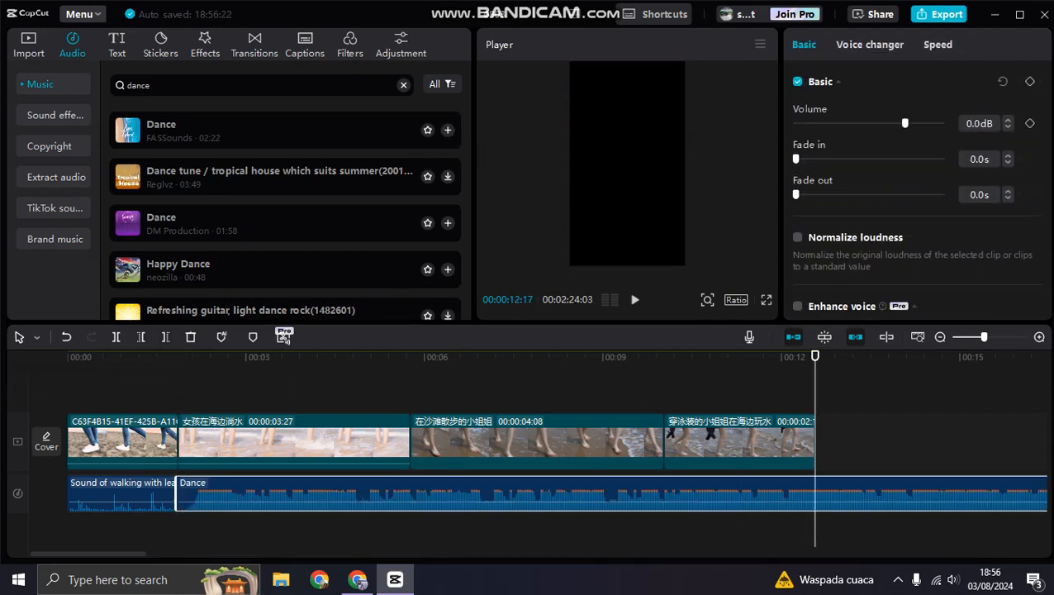
pyautogui.click(166, 337)
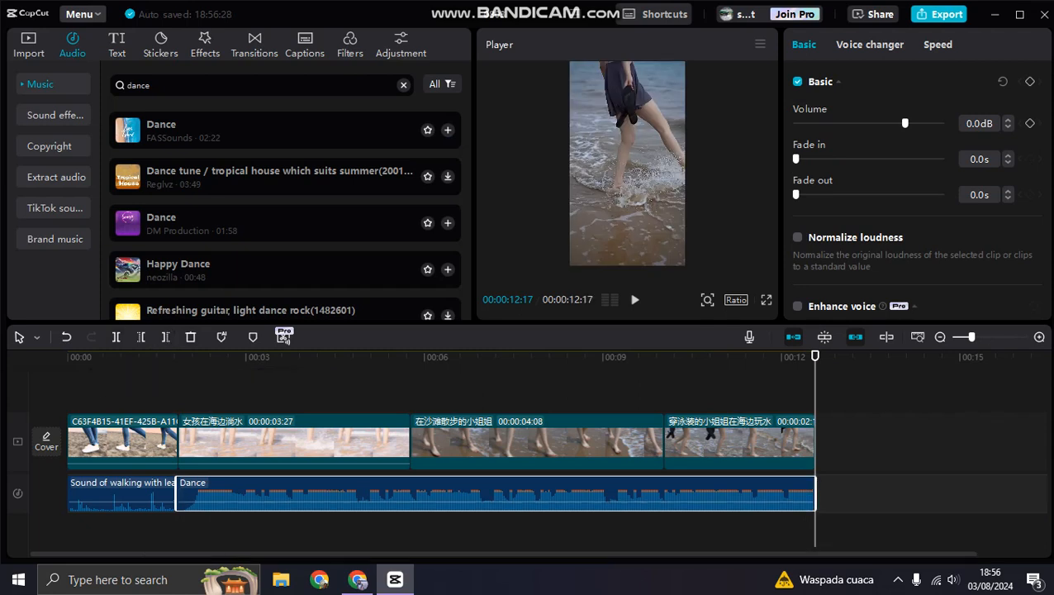
pyautogui.moveTo(815, 356); pyautogui.dragTo(377, 356)
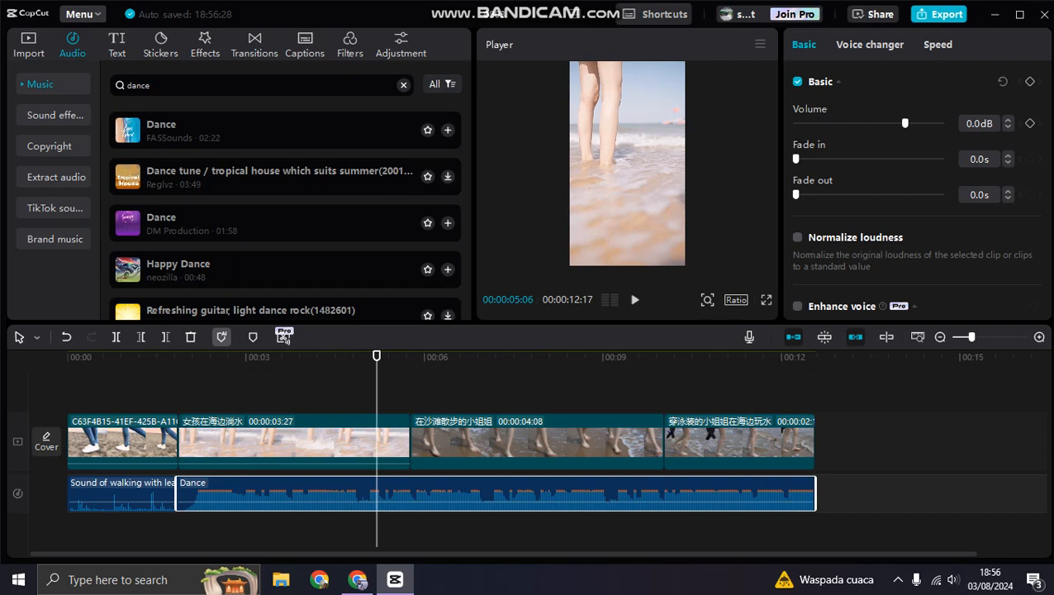
pyautogui.click(221, 336)
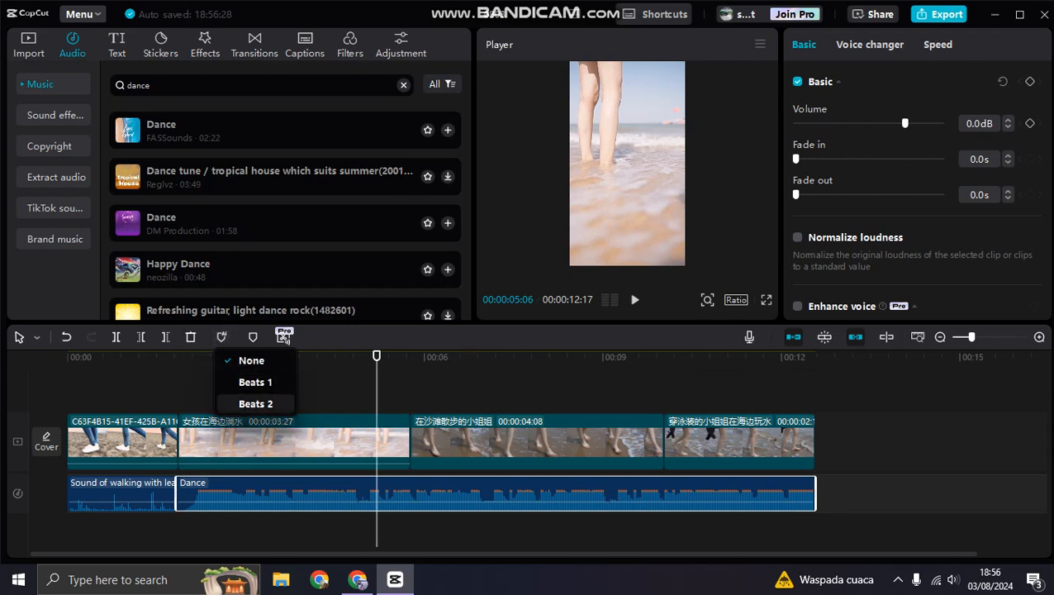
pyautogui.click(255, 403)
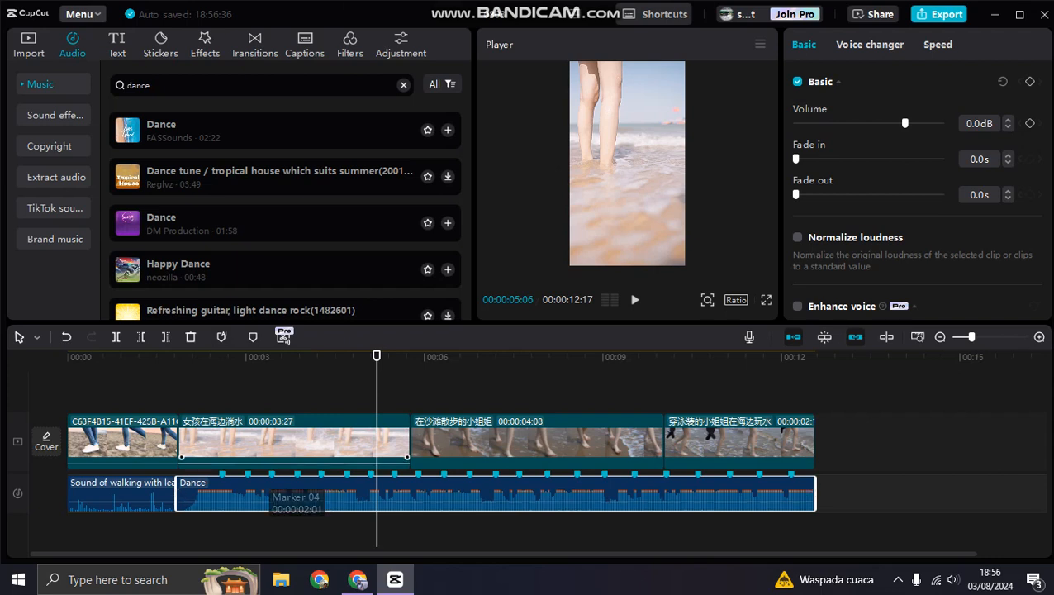
# - Shorten the second, third and fourth video clips to end on the second, fourth and sixth beat markers of the Dance track
pyautogui.click(272, 459)
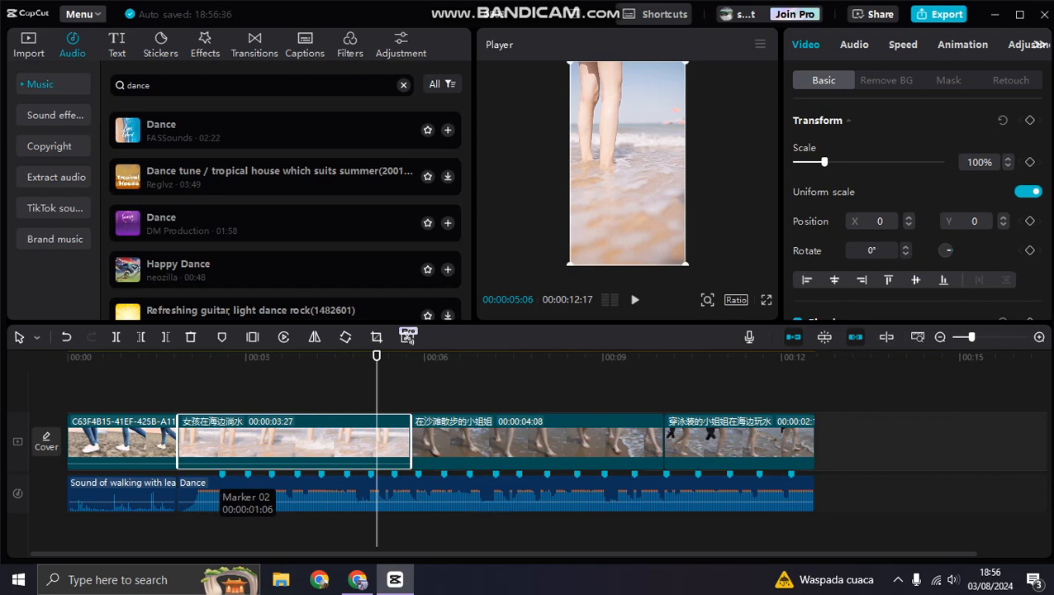
pyautogui.moveTo(410, 442); pyautogui.dragTo(247, 442)
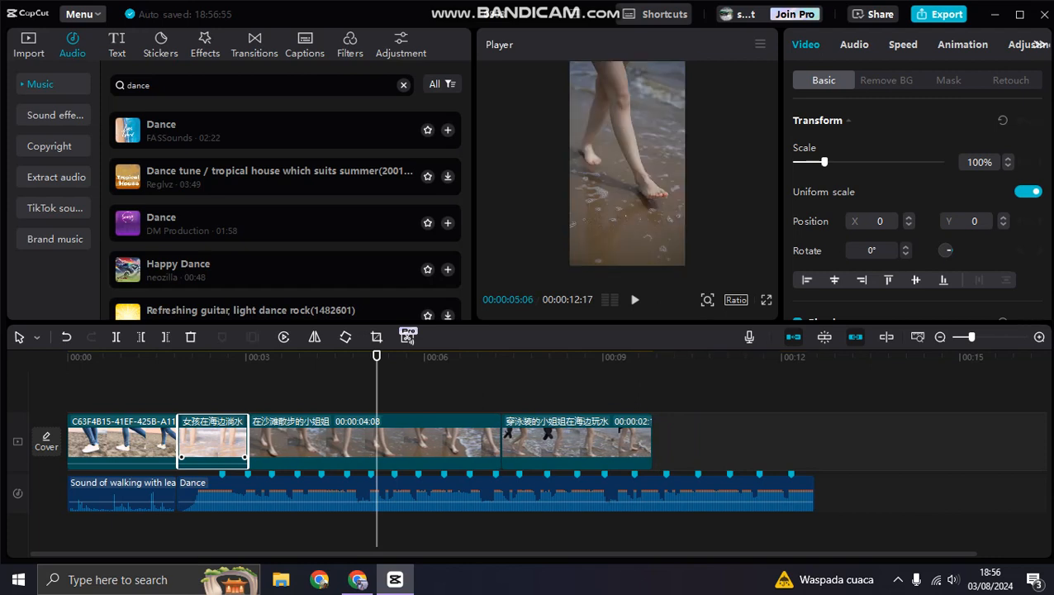
pyautogui.click(388, 442)
pyautogui.moveTo(502, 442); pyautogui.dragTo(297, 442)
pyautogui.click(389, 442)
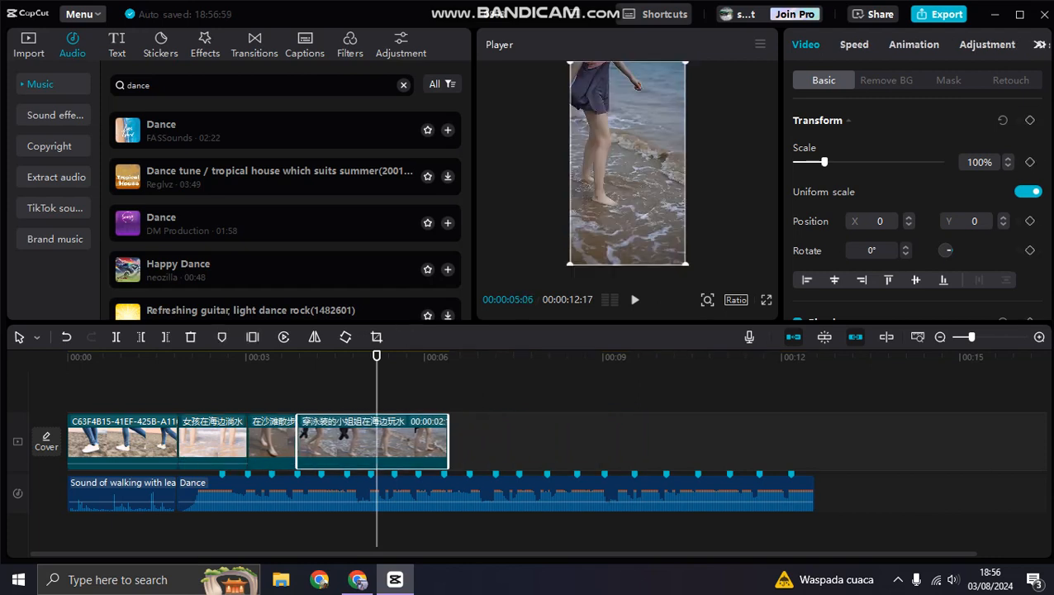
pyautogui.moveTo(448, 442); pyautogui.dragTo(350, 442)
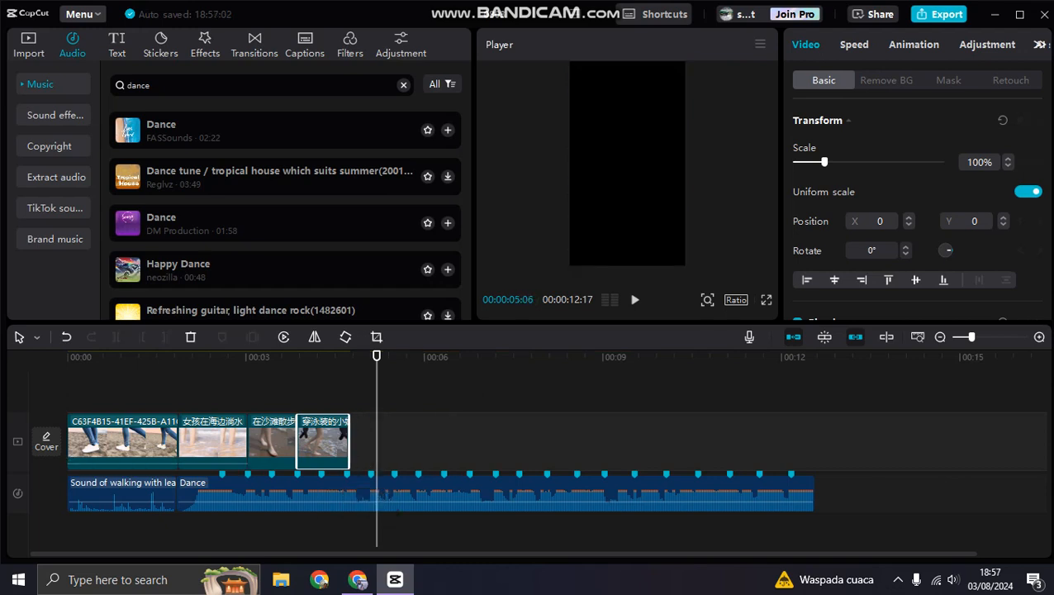
# - Cut off the Dance track at the end of the last video clip, at 00:00:04:22
pyautogui.moveTo(377, 356); pyautogui.dragTo(349, 357)
pyautogui.click(347, 500)
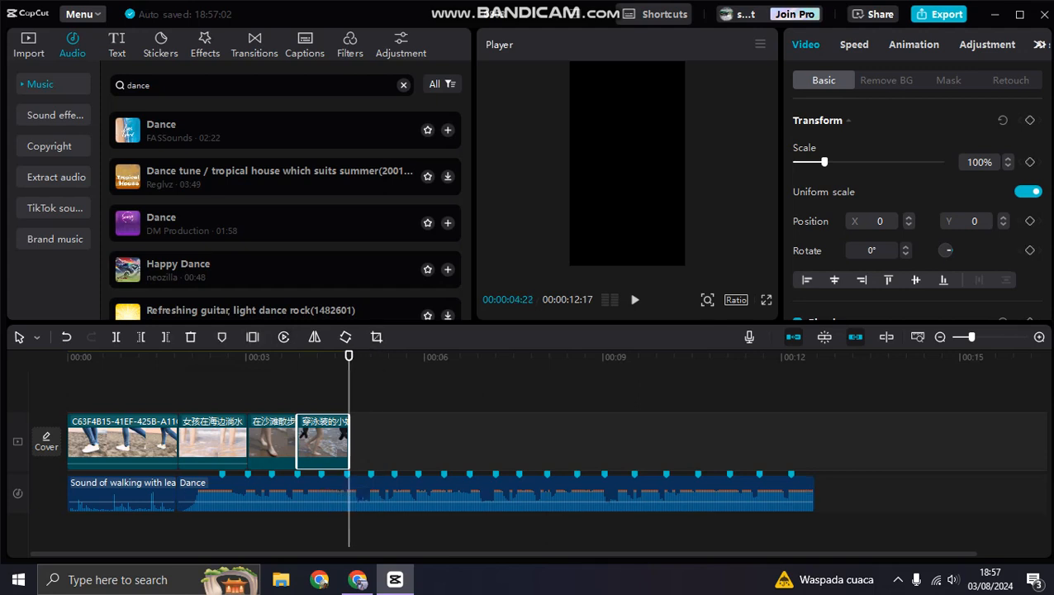
pyautogui.click(165, 336)
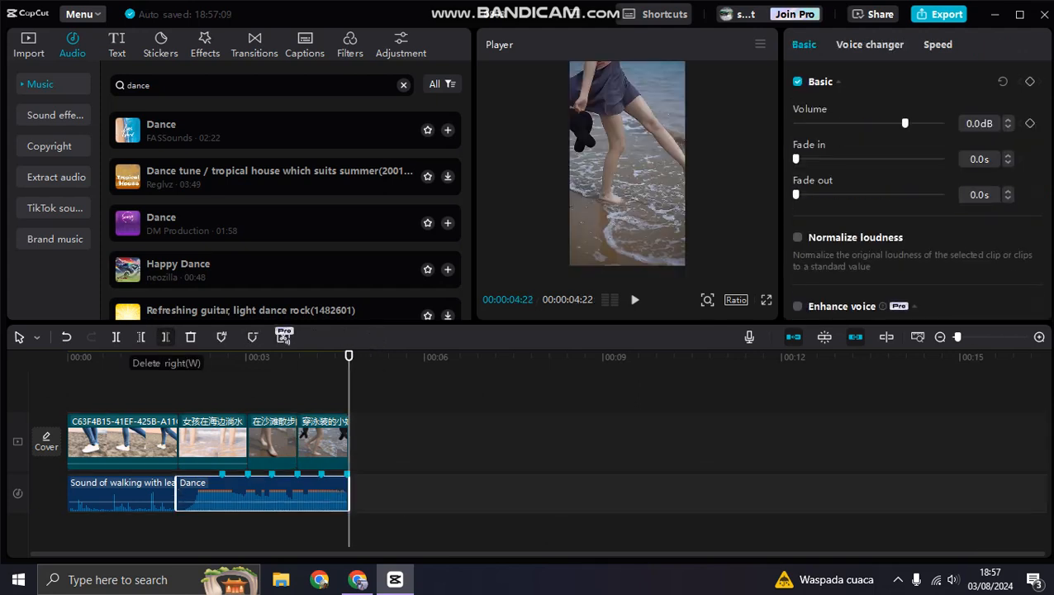
# - Apply the Sway Out combo animation to the first video clip
pyautogui.moveTo(349, 356); pyautogui.dragTo(122, 356)
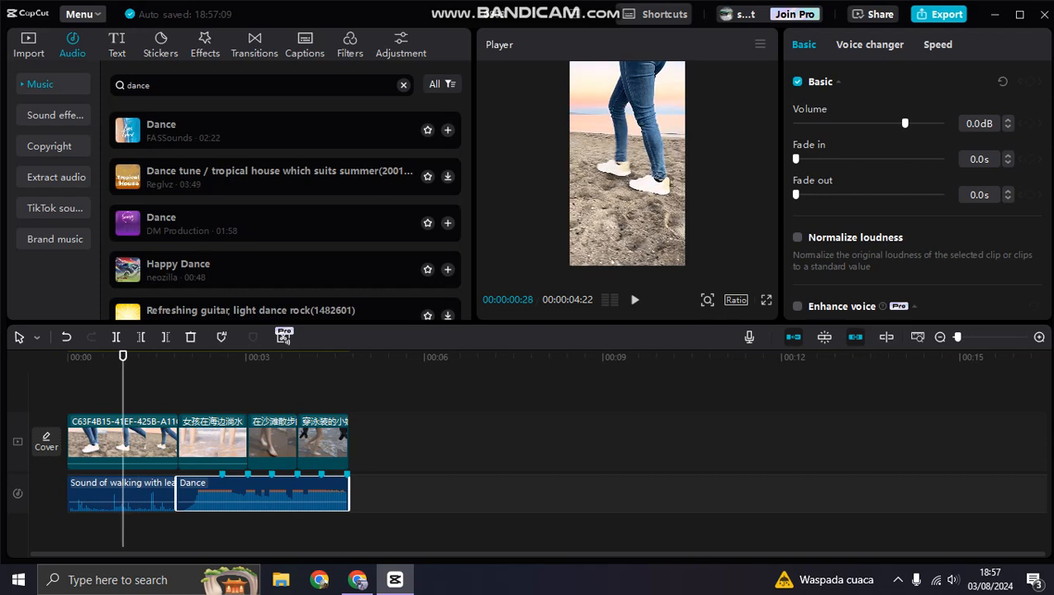
pyautogui.click(124, 438)
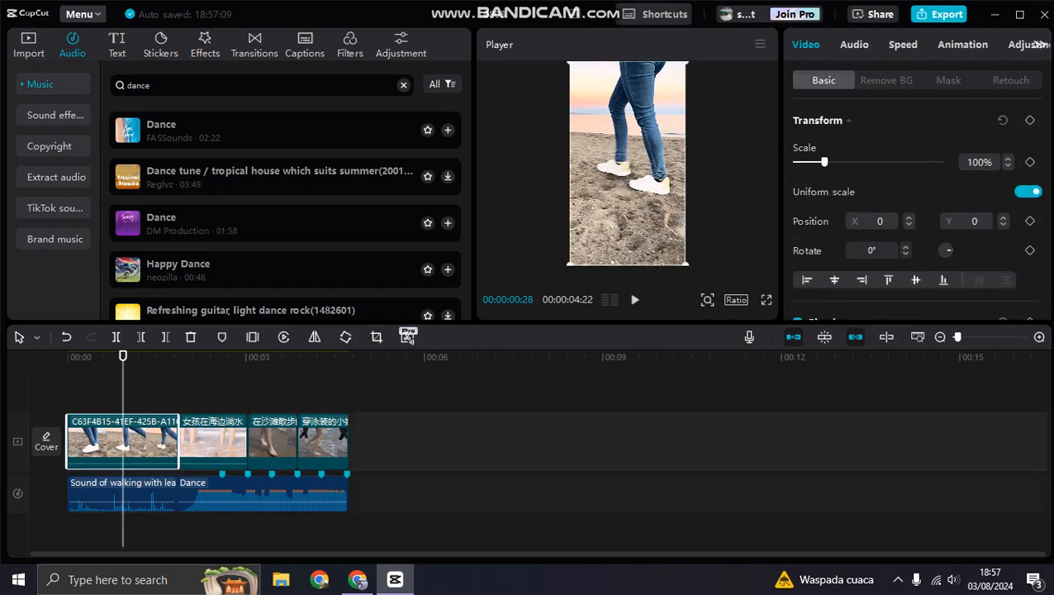
pyautogui.click(962, 44)
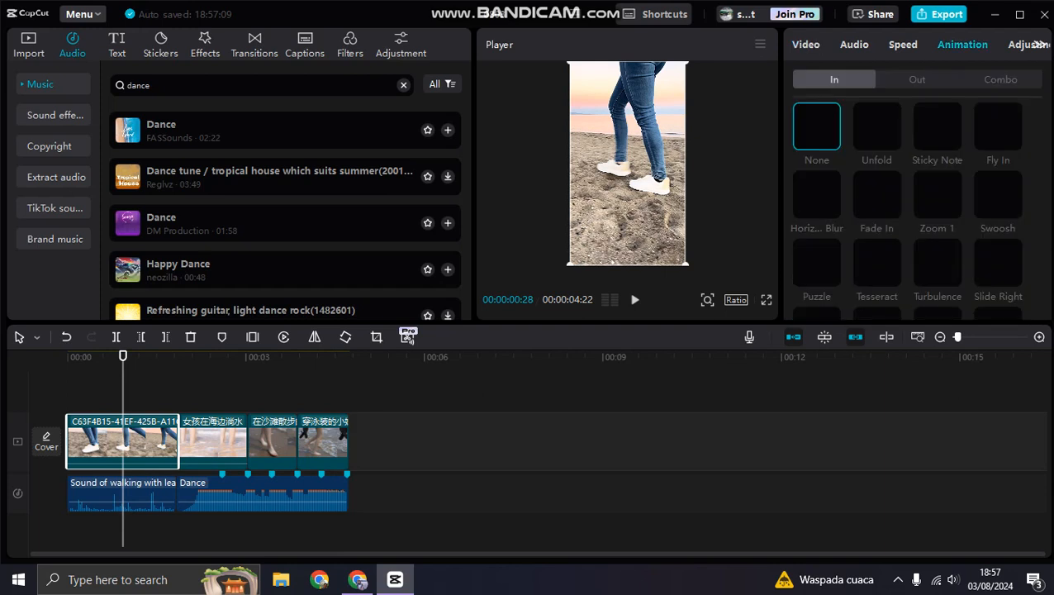
pyautogui.click(1000, 79)
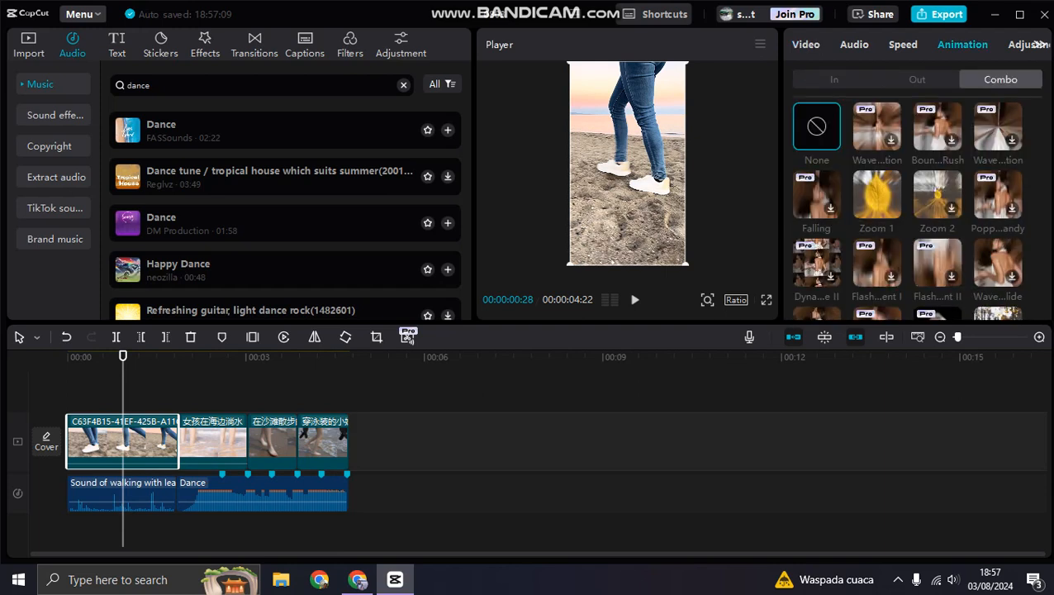
pyautogui.scroll(-2, 936, 256)
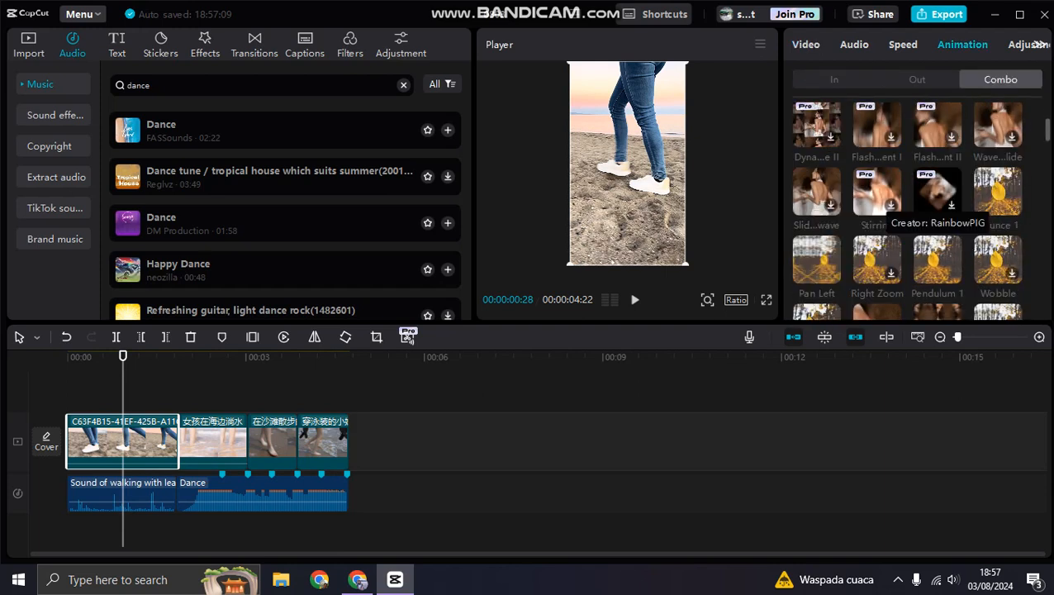
pyautogui.scroll(-2, 938, 211)
pyautogui.click(876, 256)
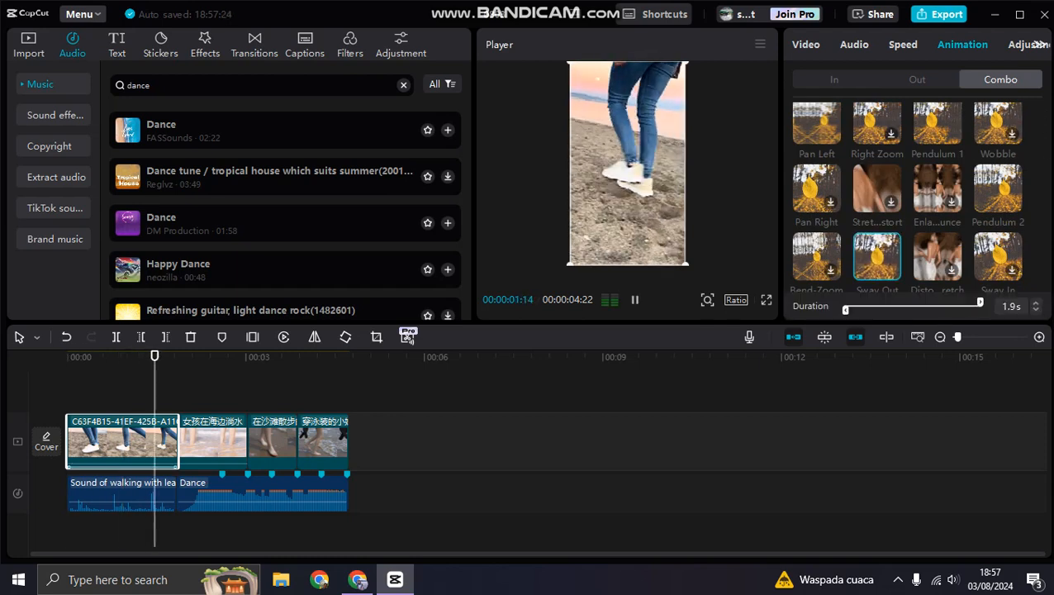
# - Apply the Shake 2 In animation to the second video clip
pyautogui.click(213, 443)
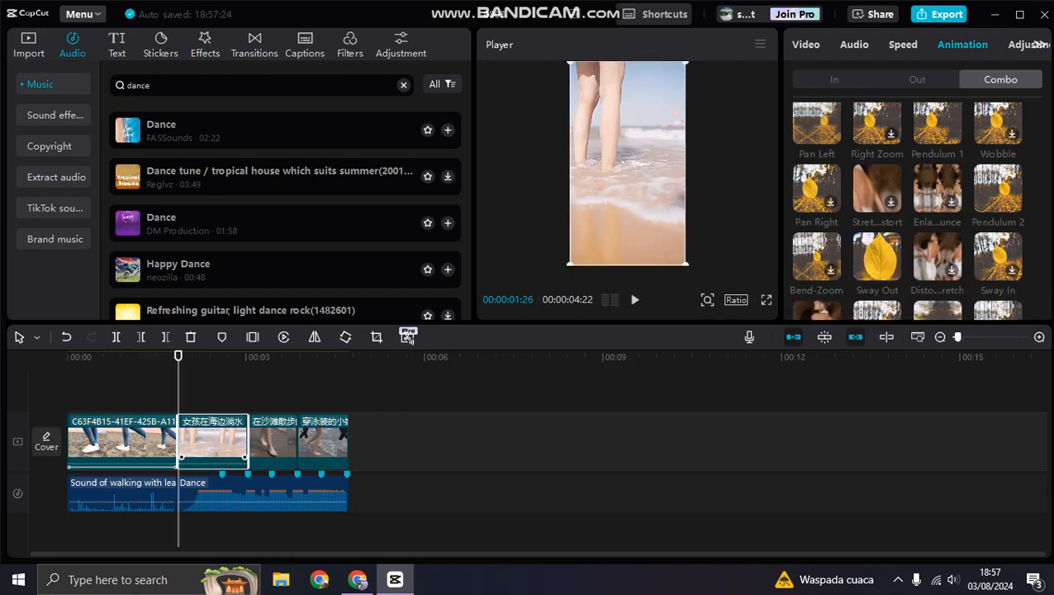
pyautogui.click(186, 357)
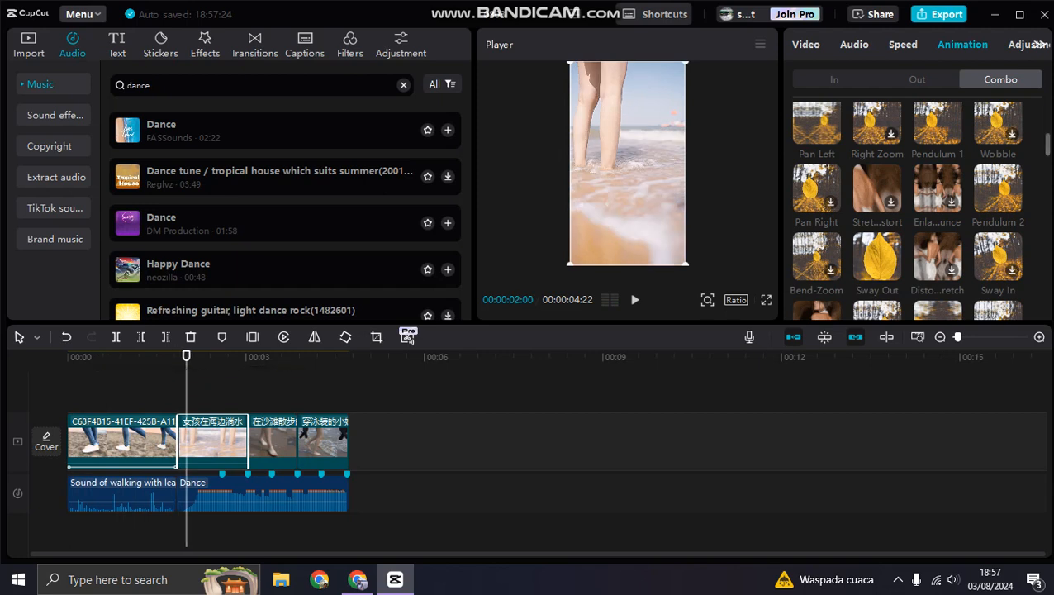
pyautogui.click(834, 79)
pyautogui.scroll(-1, 907, 206)
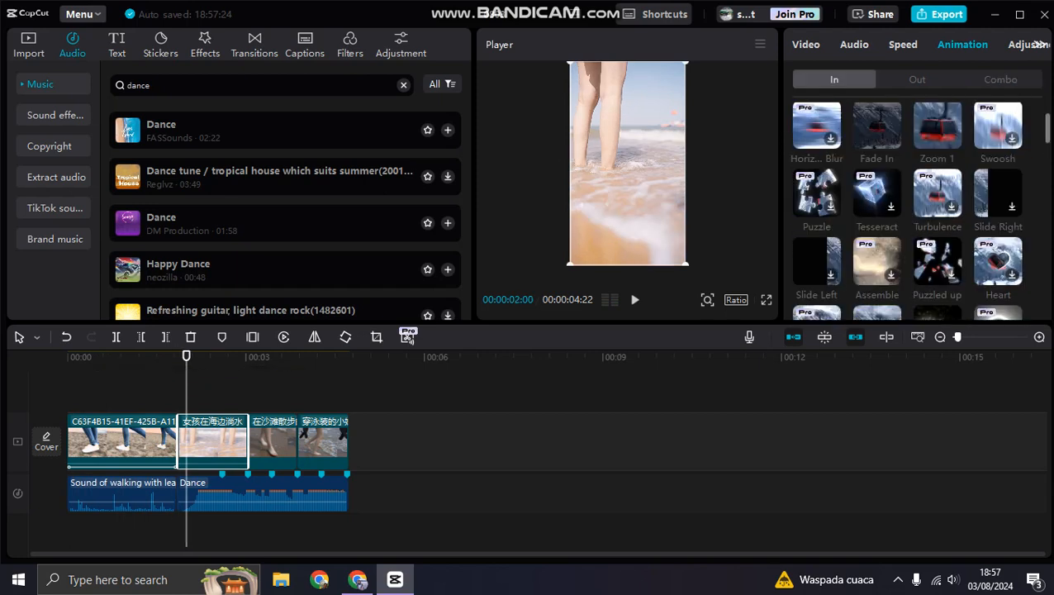
pyautogui.scroll(-2, 907, 207)
pyautogui.scroll(-3, 1000, 176)
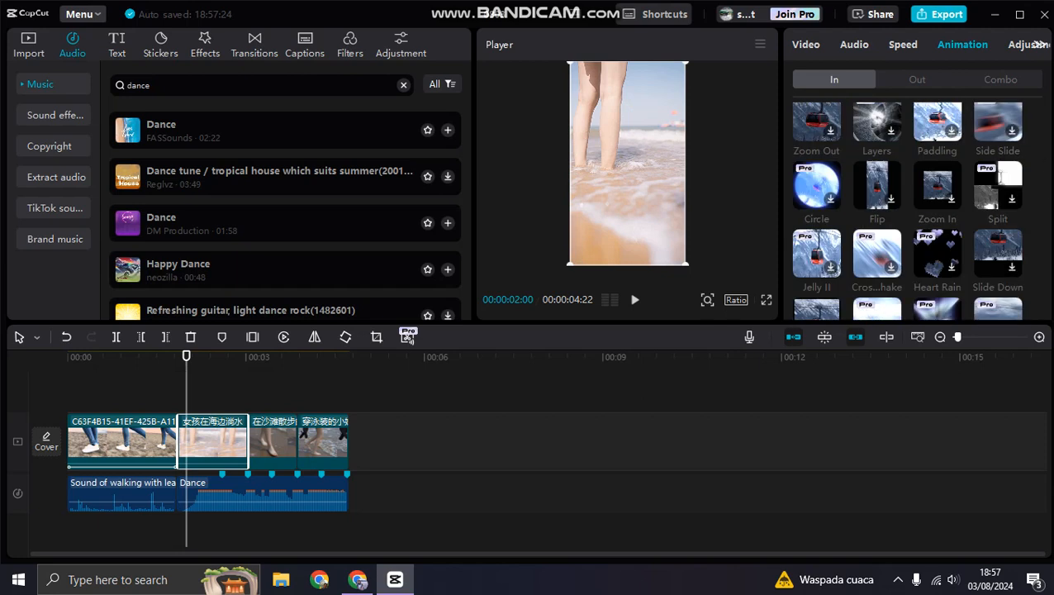
pyautogui.scroll(-2, 1001, 176)
pyautogui.scroll(-1, 907, 206)
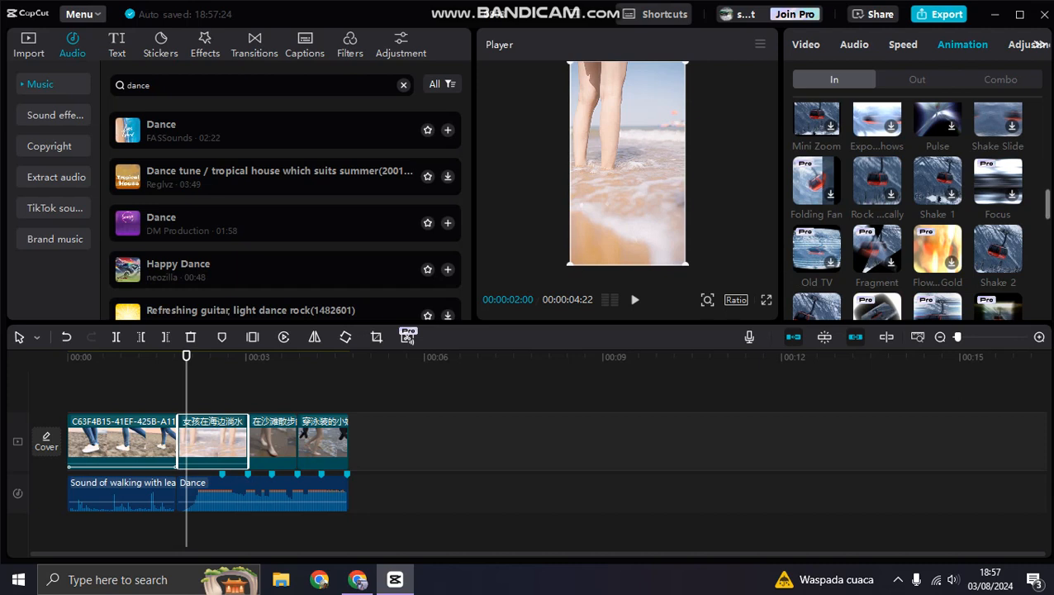
pyautogui.click(998, 250)
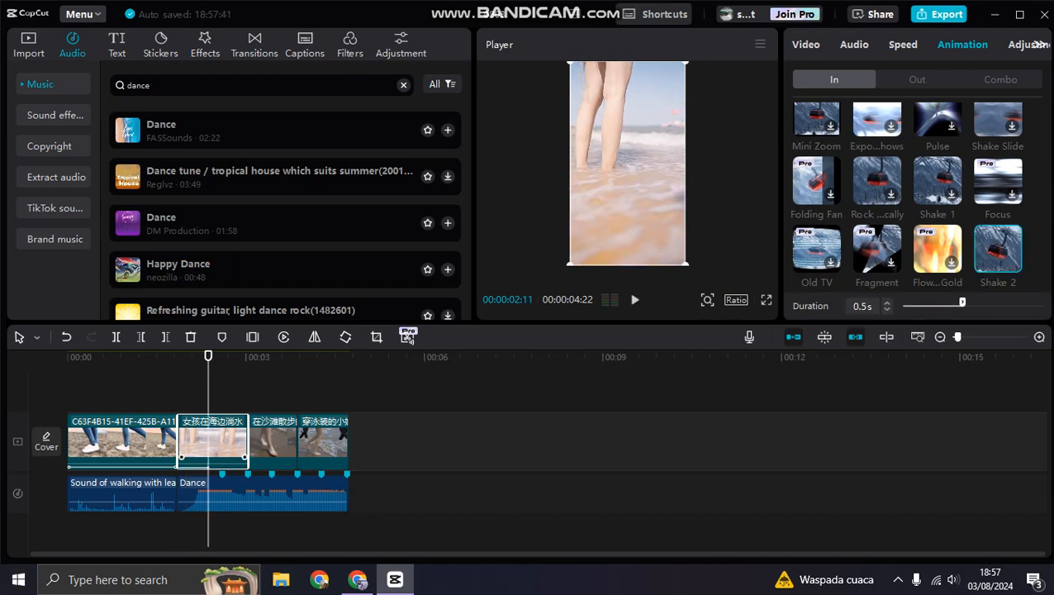
# - Trim the beginning of the Dance track, start it at the second video clip and extend its end to the last clip's end
pyautogui.click(203, 494)
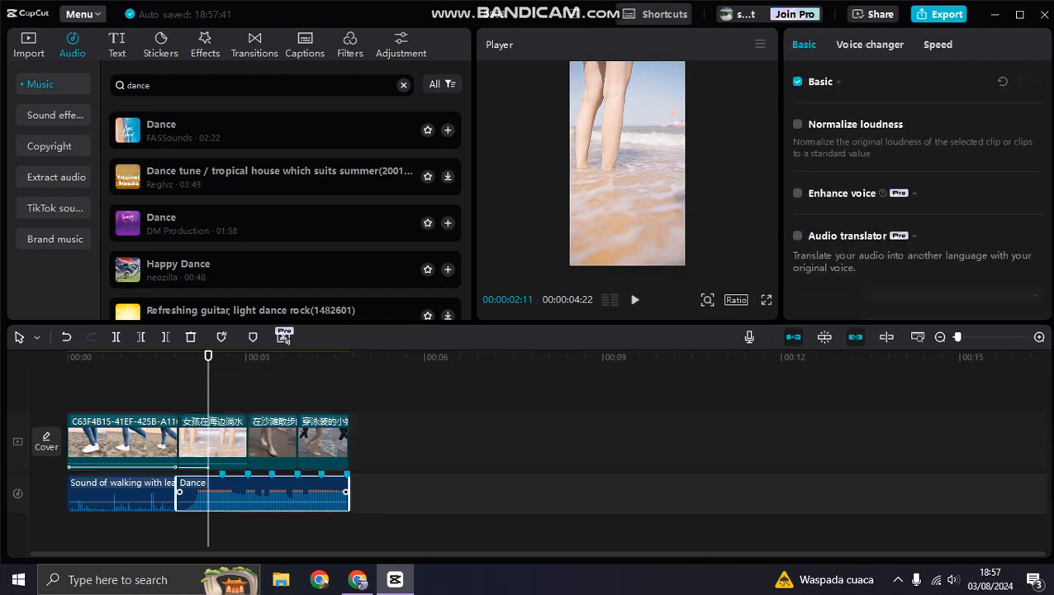
pyautogui.moveTo(179, 492); pyautogui.dragTo(209, 494)
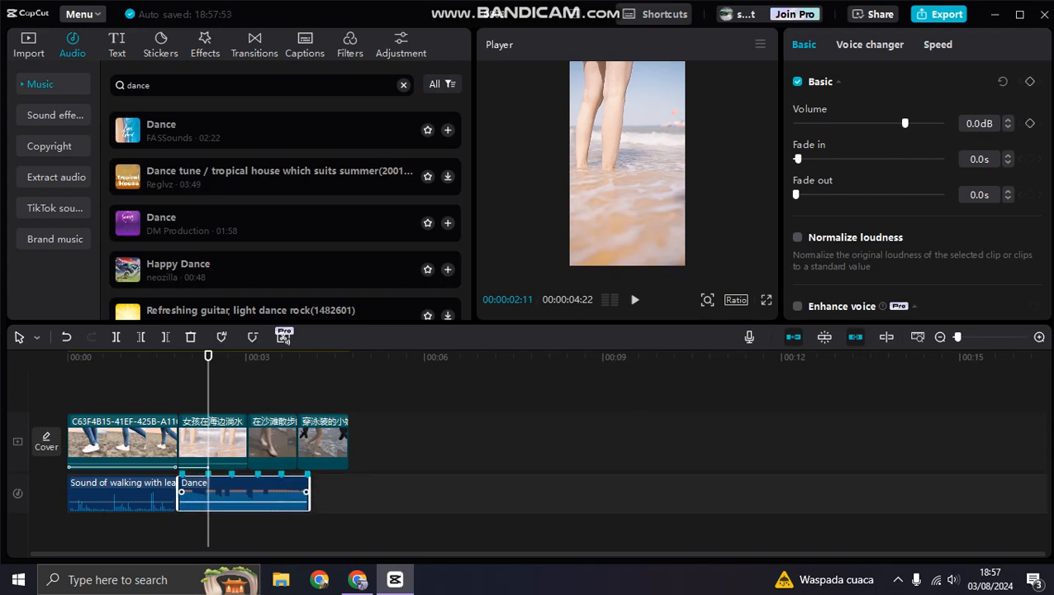
pyautogui.moveTo(308, 494); pyautogui.dragTo(349, 494)
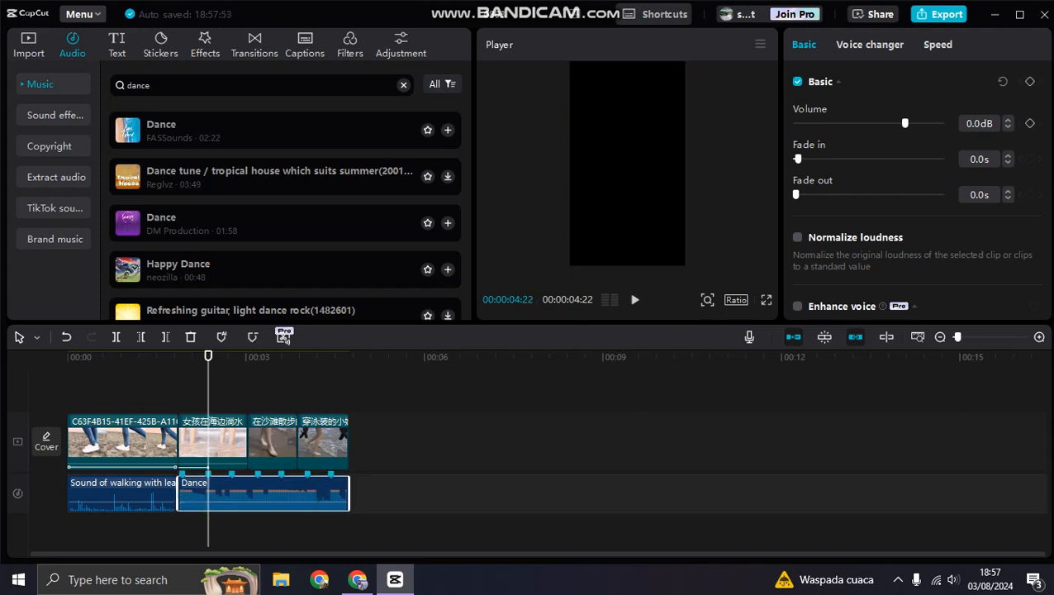
# - Shorten the second video clip to end on the third beat marker of the Dance track
pyautogui.click(213, 442)
pyautogui.moveTo(248, 442); pyautogui.dragTo(235, 442)
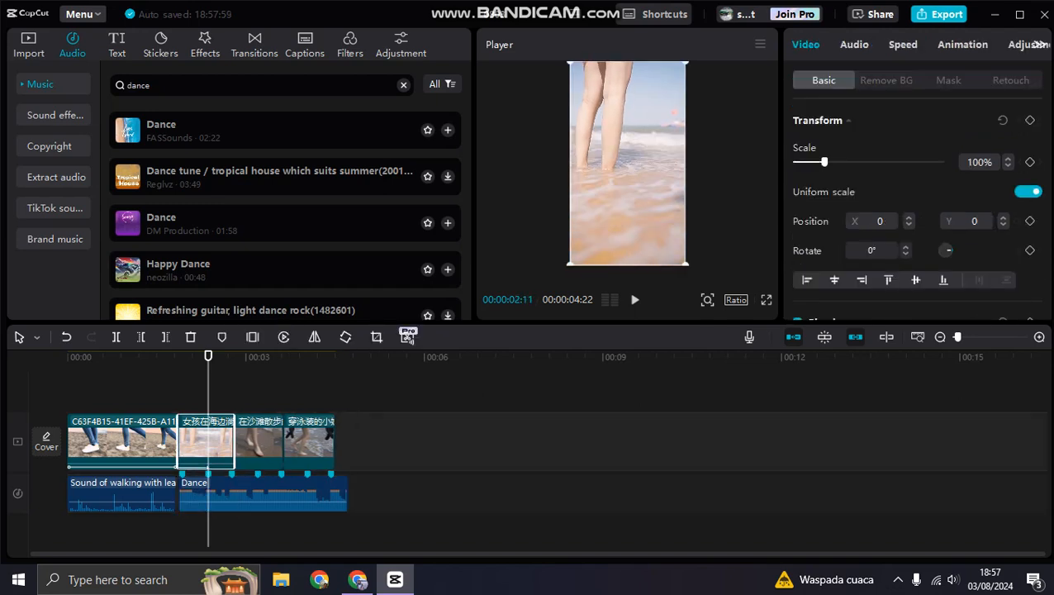
pyautogui.click(260, 442)
pyautogui.click(309, 442)
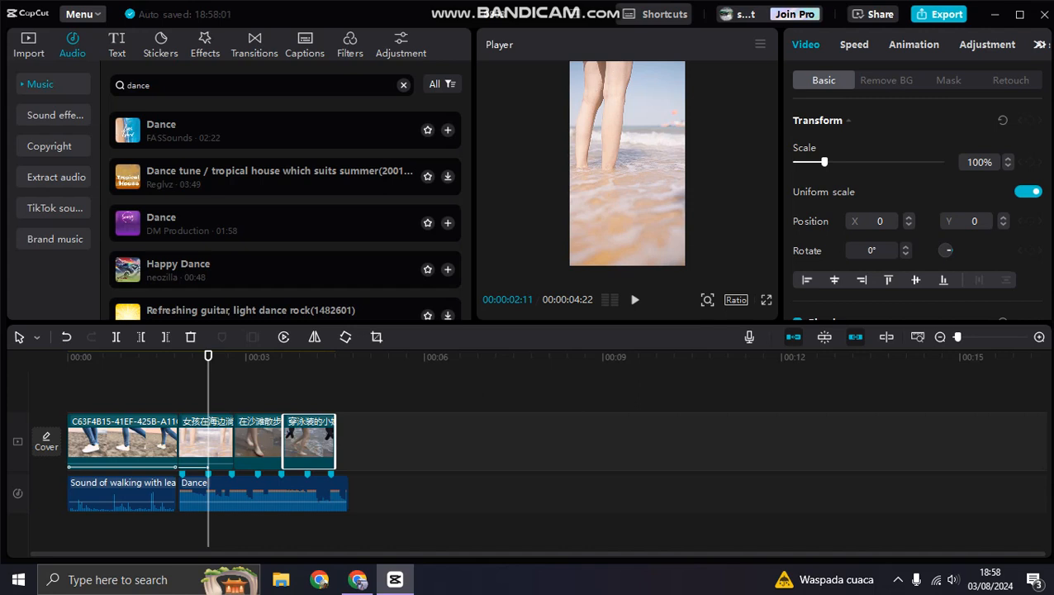
# - Trim the end of the Dance track to the end of the last video clip, at 00:00:04:15
pyautogui.click(334, 496)
pyautogui.moveTo(346, 492); pyautogui.dragTo(334, 494)
pyautogui.click(380, 495)
# - Check the In animation settings of the second video clip
pyautogui.click(232, 446)
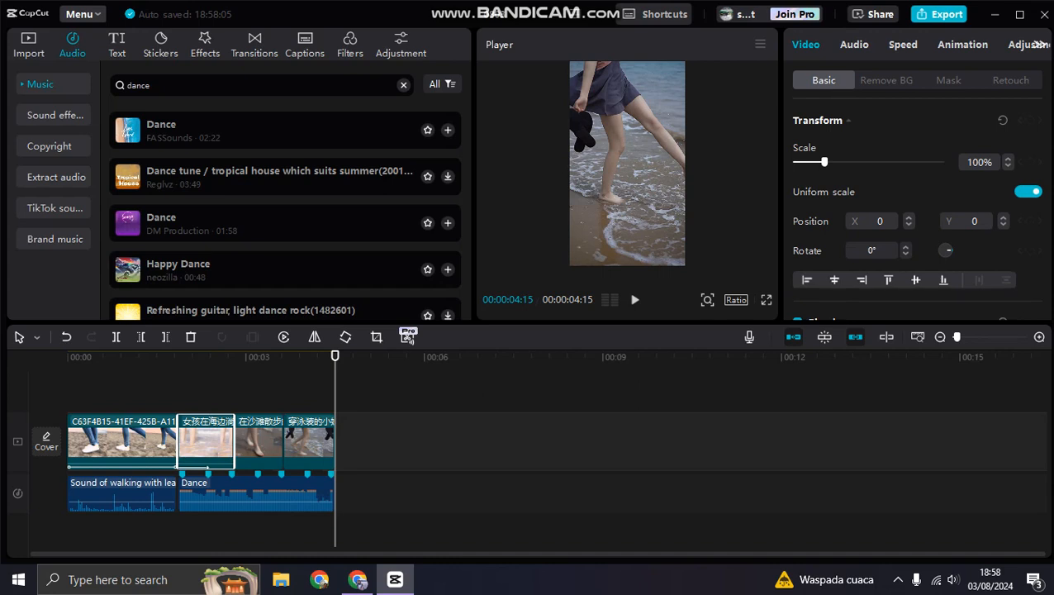
pyautogui.click(194, 357)
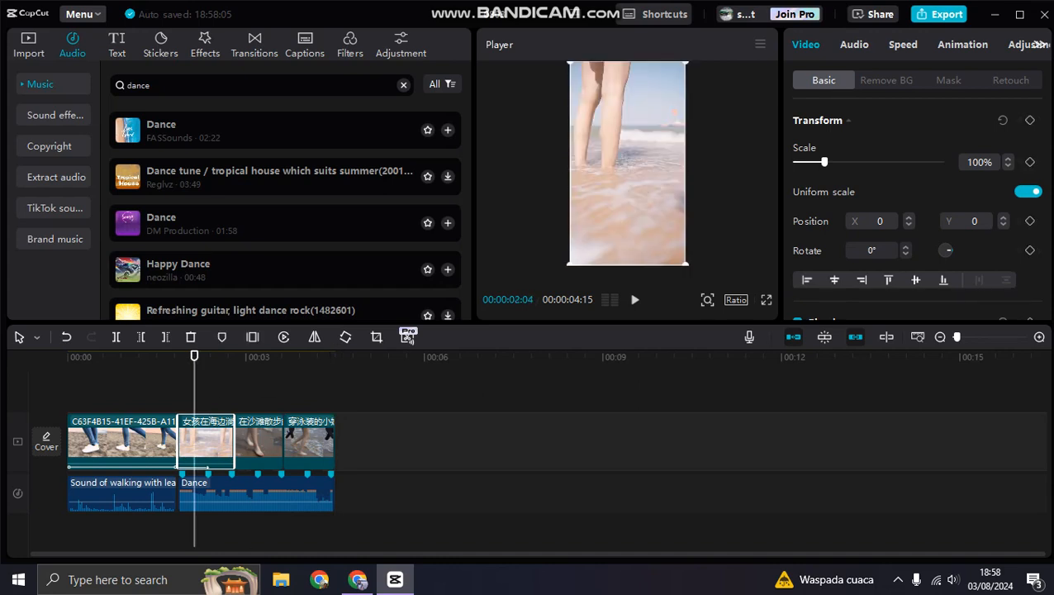
pyautogui.click(962, 45)
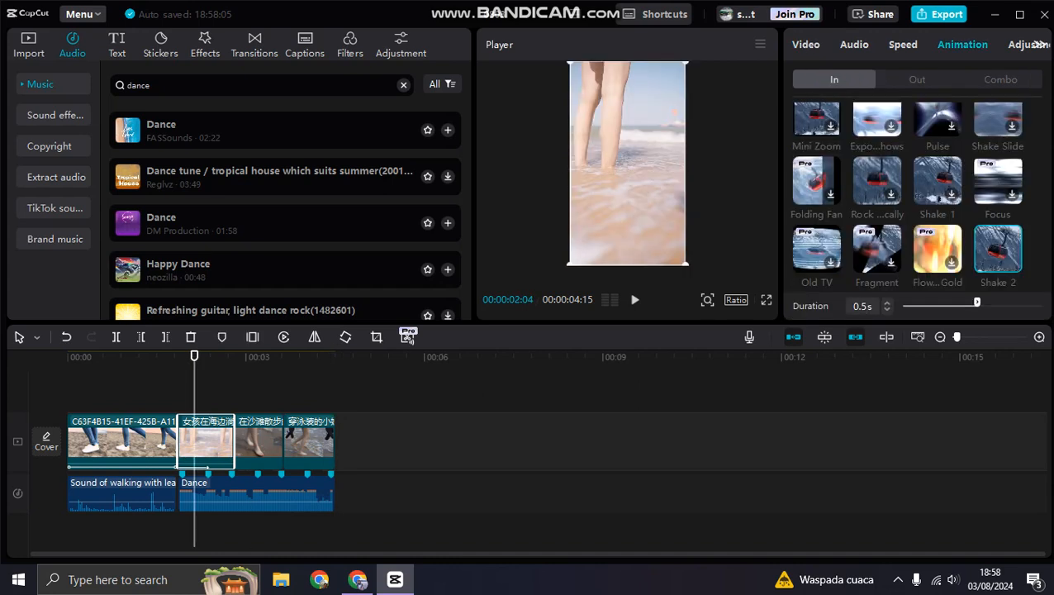
pyautogui.rightClick(219, 442)
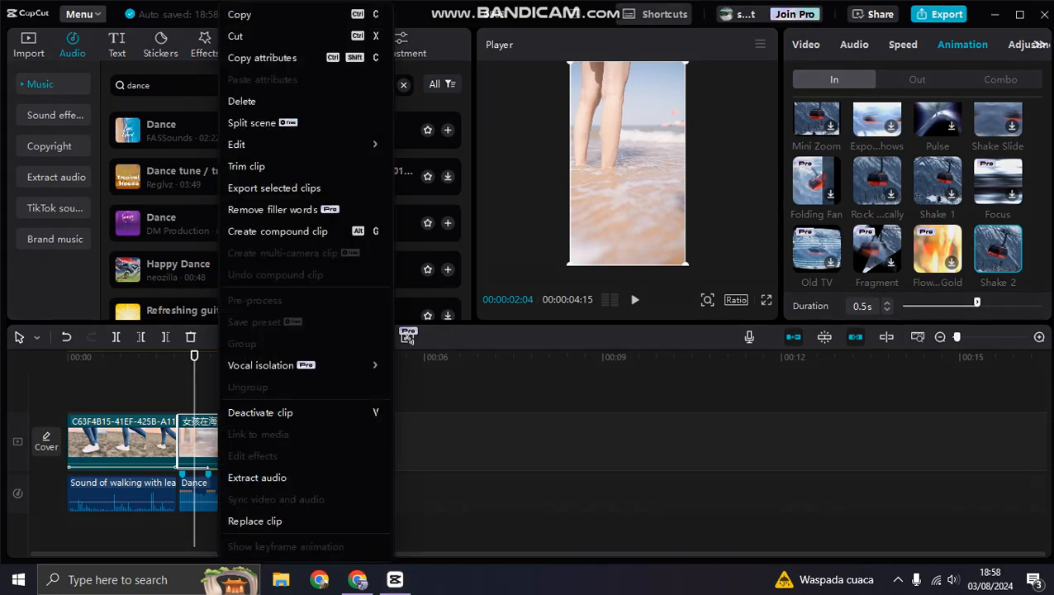
pyautogui.moveTo(298, 143)
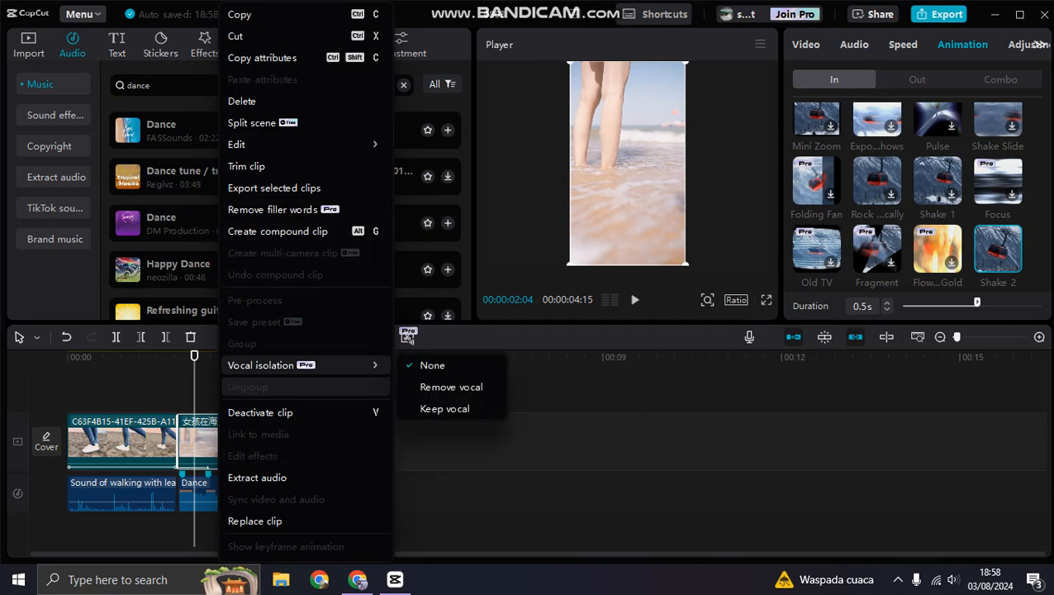
pyautogui.click(438, 487)
pyautogui.click(438, 487)
# - Copy the second video clip's attributes and paste its video, audio and In animation attributes onto the third and fourth clips
pyautogui.click(208, 442)
pyautogui.rightClick(200, 442)
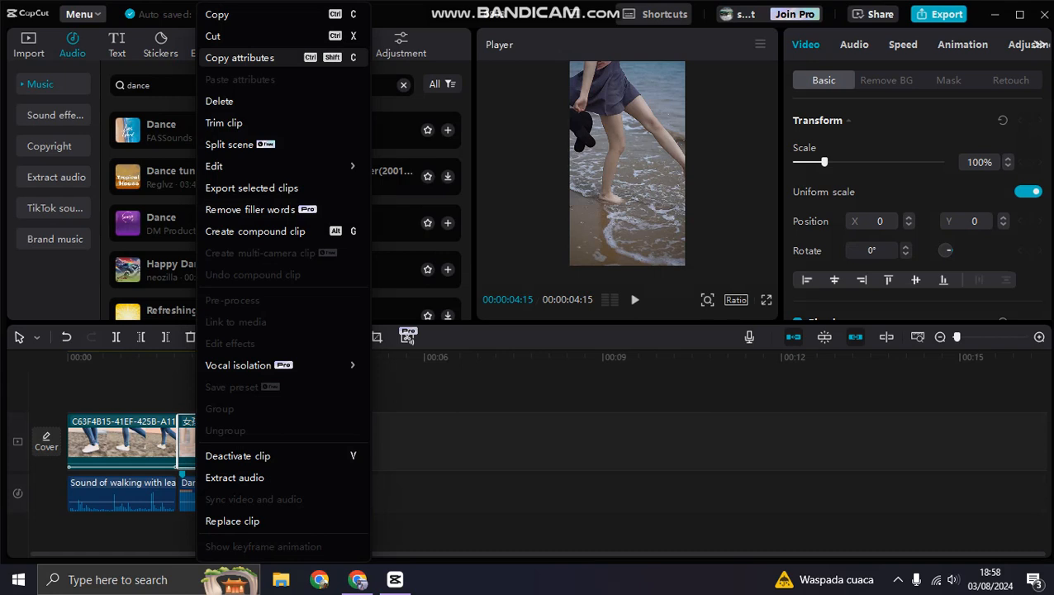
pyautogui.click(239, 58)
pyautogui.click(451, 467)
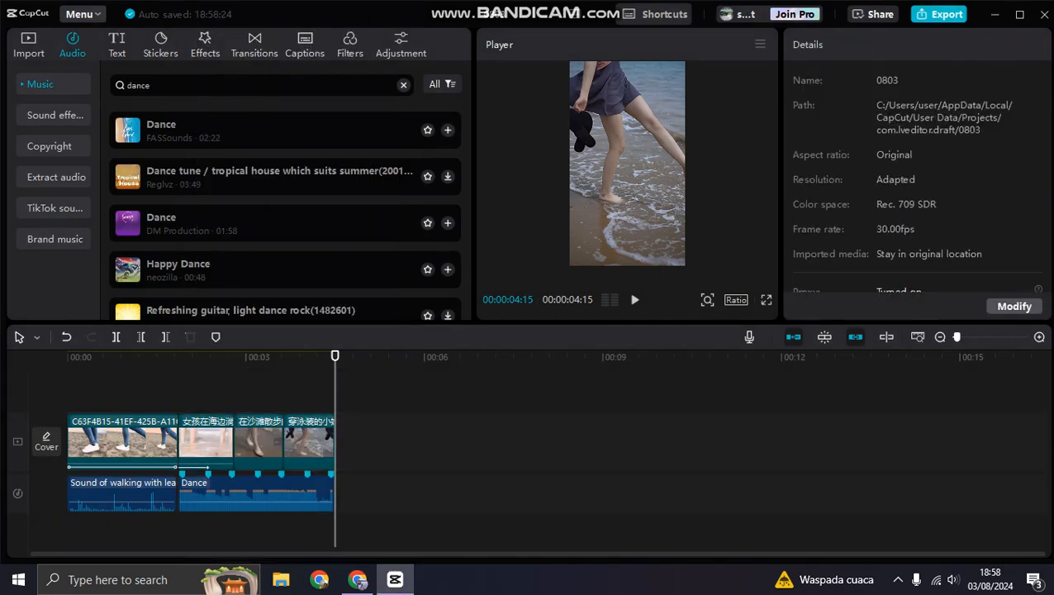
pyautogui.moveTo(389, 419); pyautogui.dragTo(255, 443)
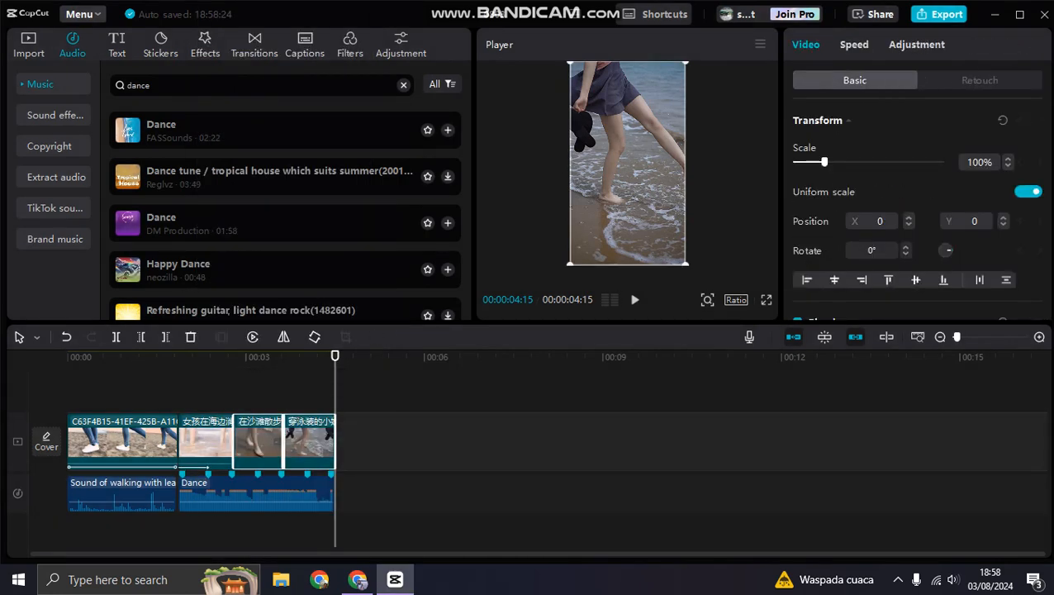
pyautogui.rightClick(258, 442)
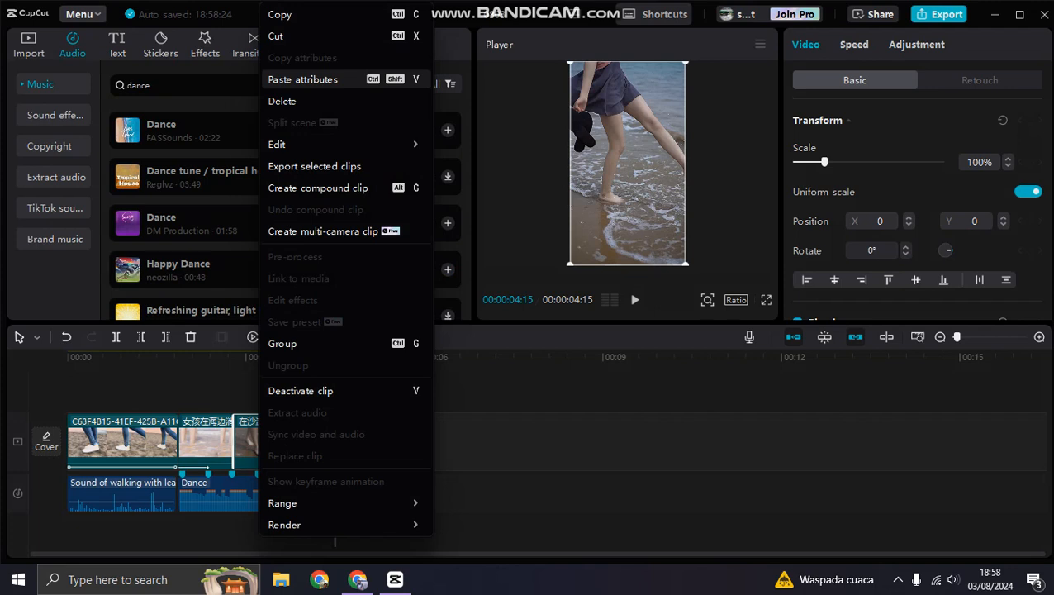
pyautogui.click(302, 78)
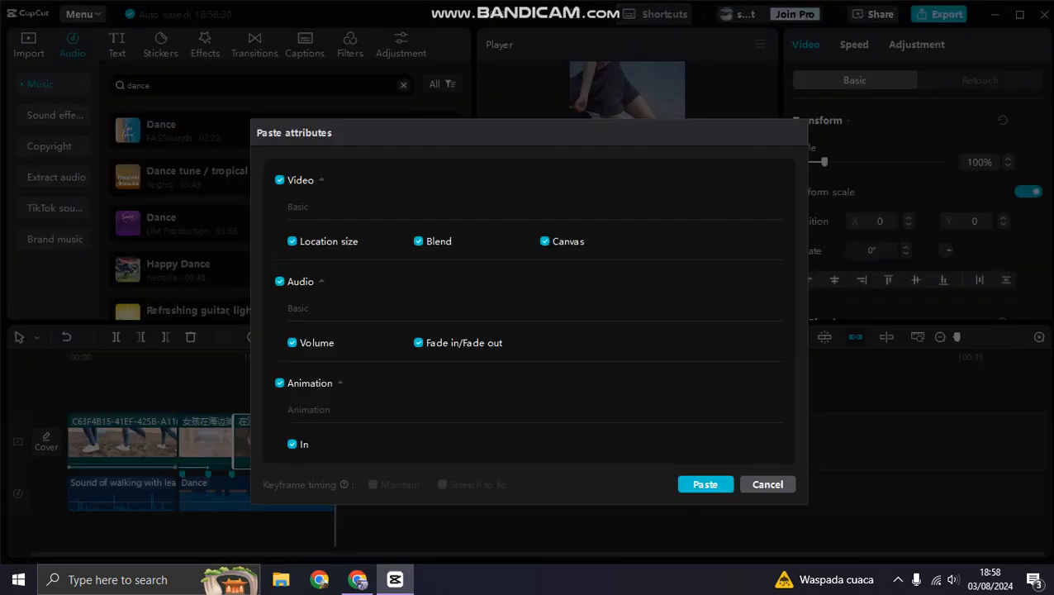
pyautogui.click(705, 484)
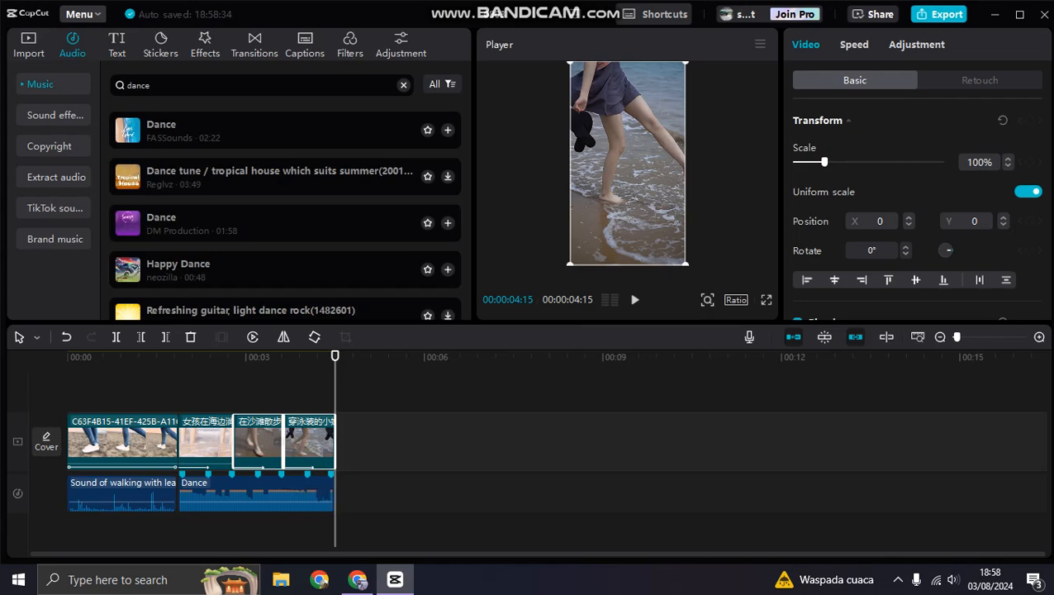
# - Play the edited video from the beginning to review the animations and beat sync
pyautogui.press('Home')
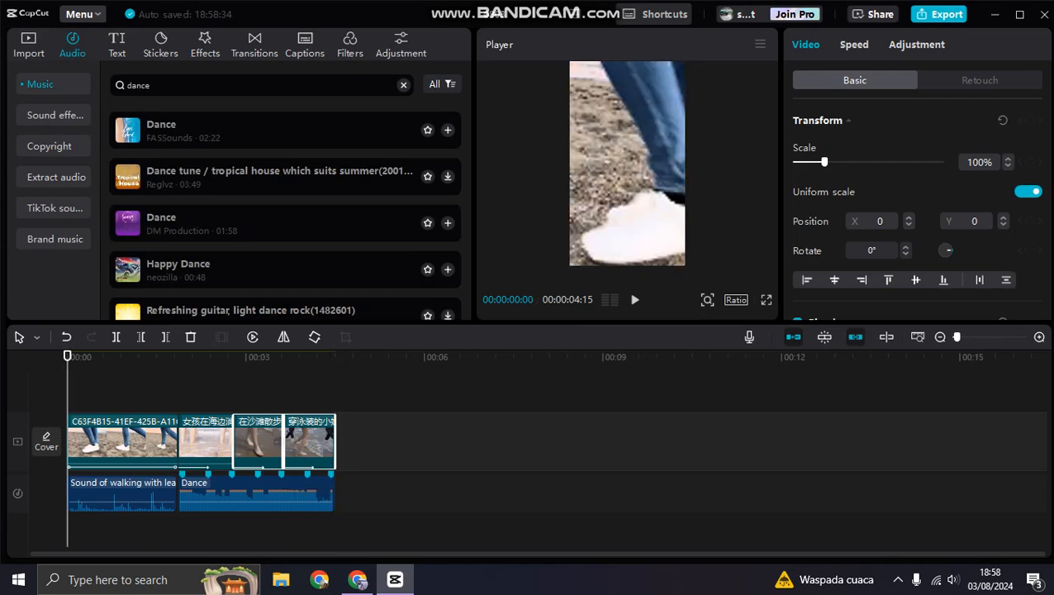
pyautogui.press('space')
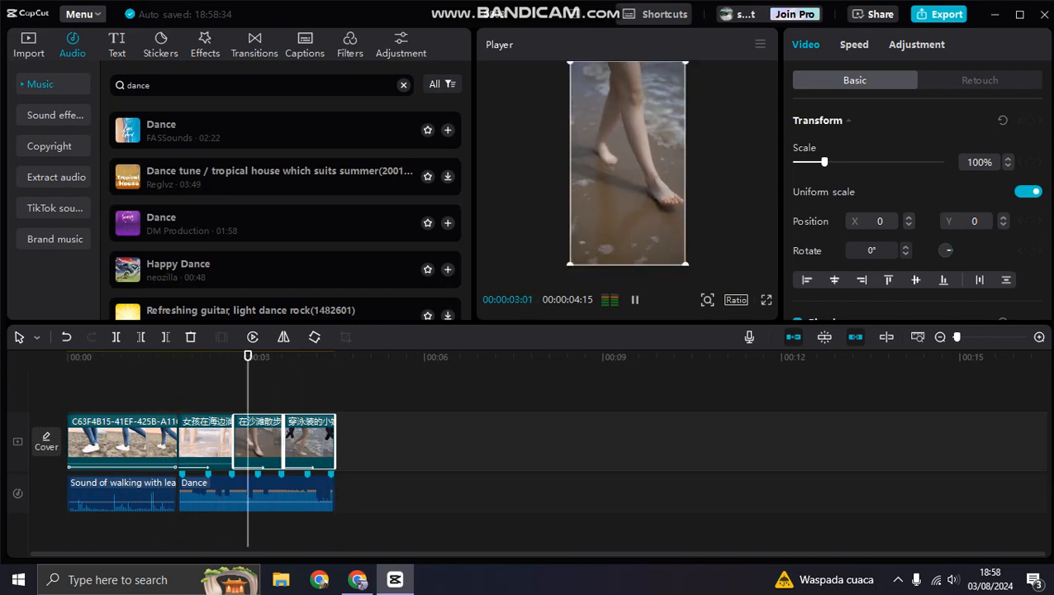
pyautogui.press('space')
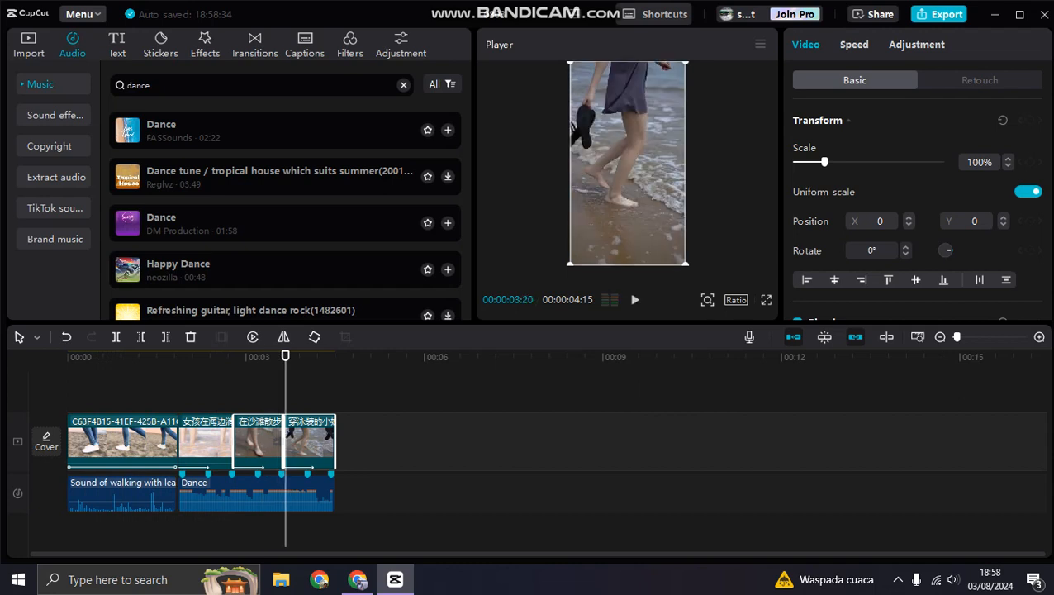